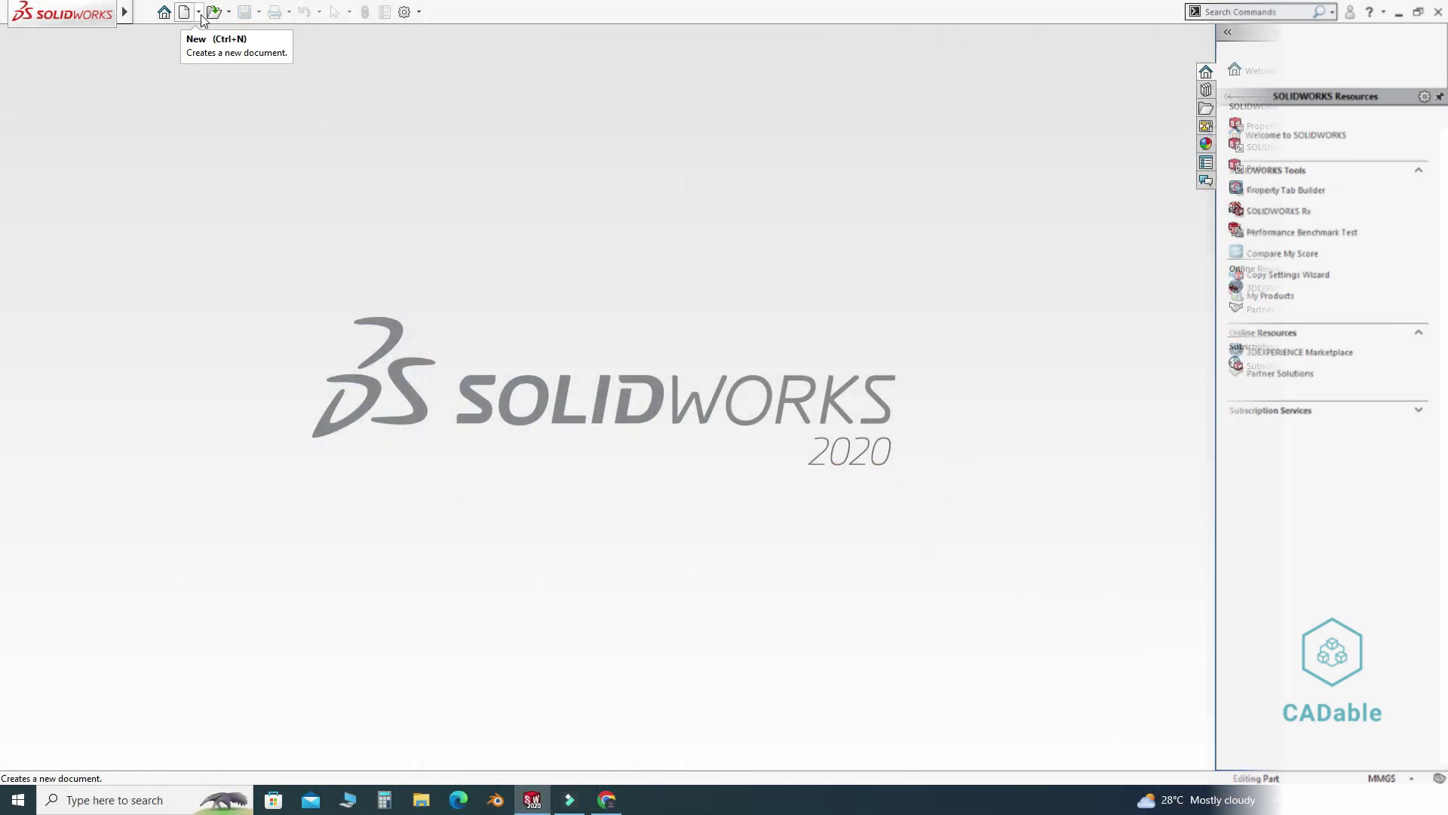
Create a new part document.
{"action": "left_click", "coordinate": [199, 12]}
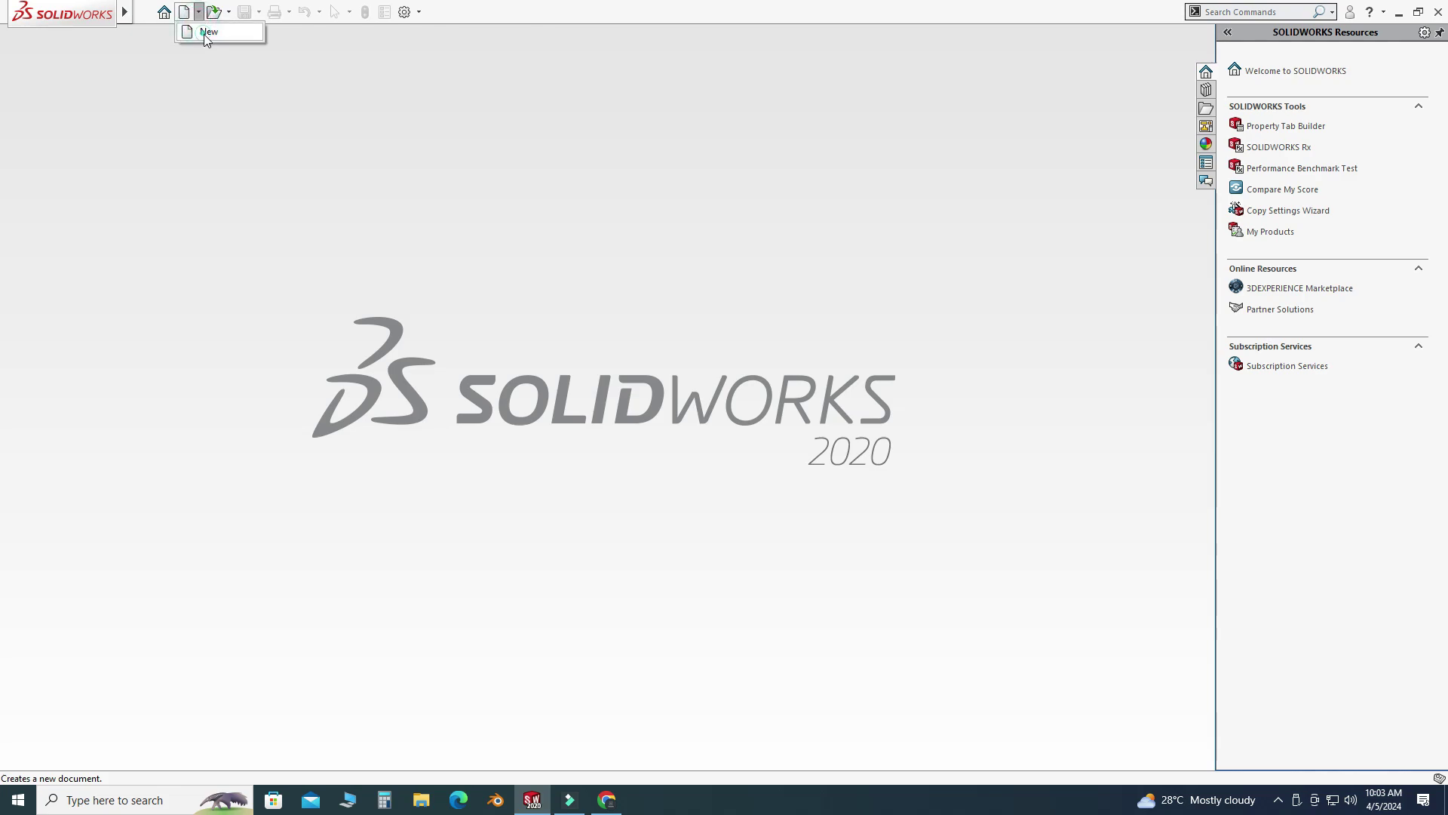
{"action": "left_click", "coordinate": [204, 34]}
{"action": "left_click", "coordinate": [616, 586]}
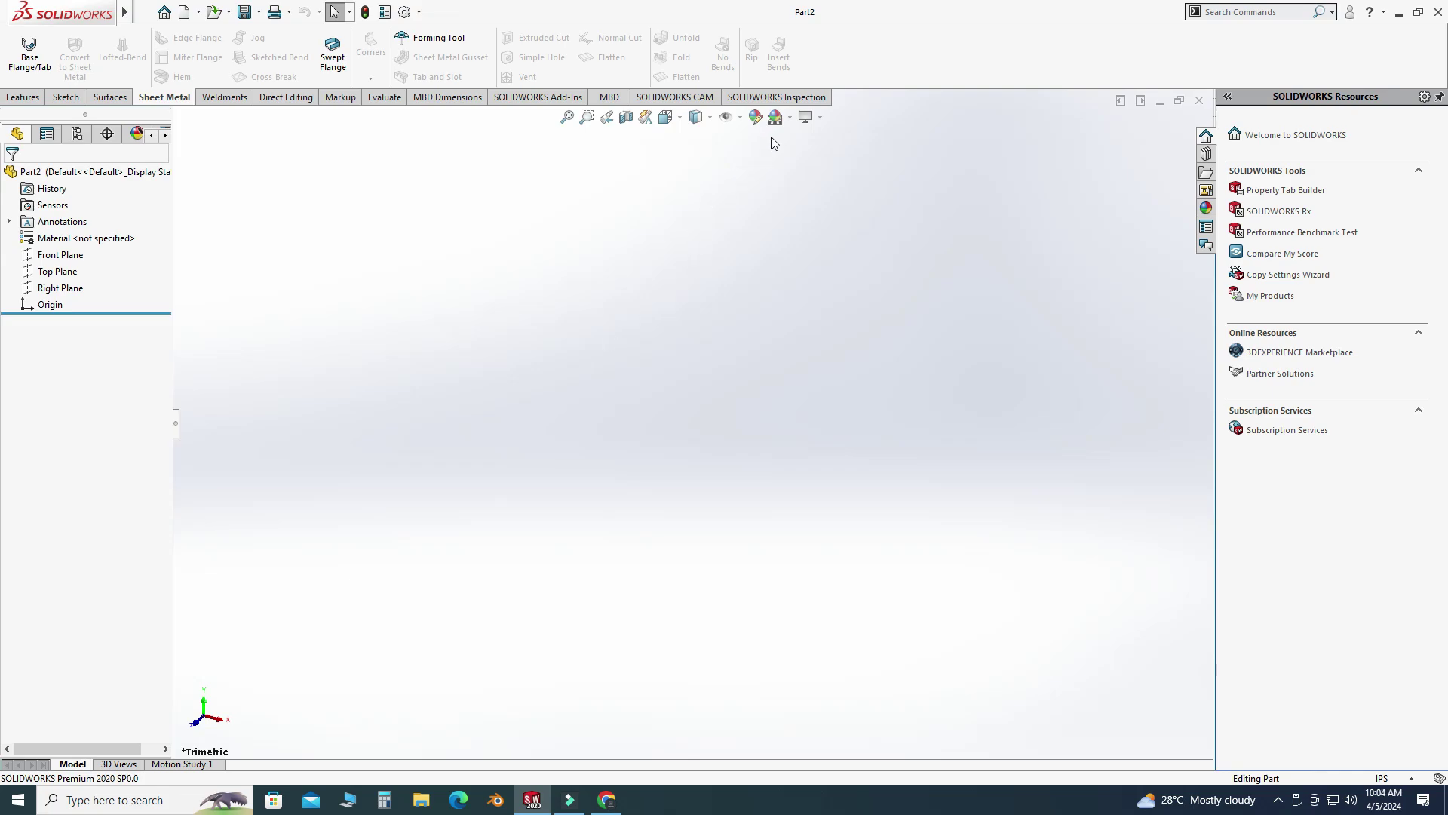
Apply the Plain White scene, set units to MMGS, and select the Top Plane.
{"action": "left_click", "coordinate": [789, 117]}
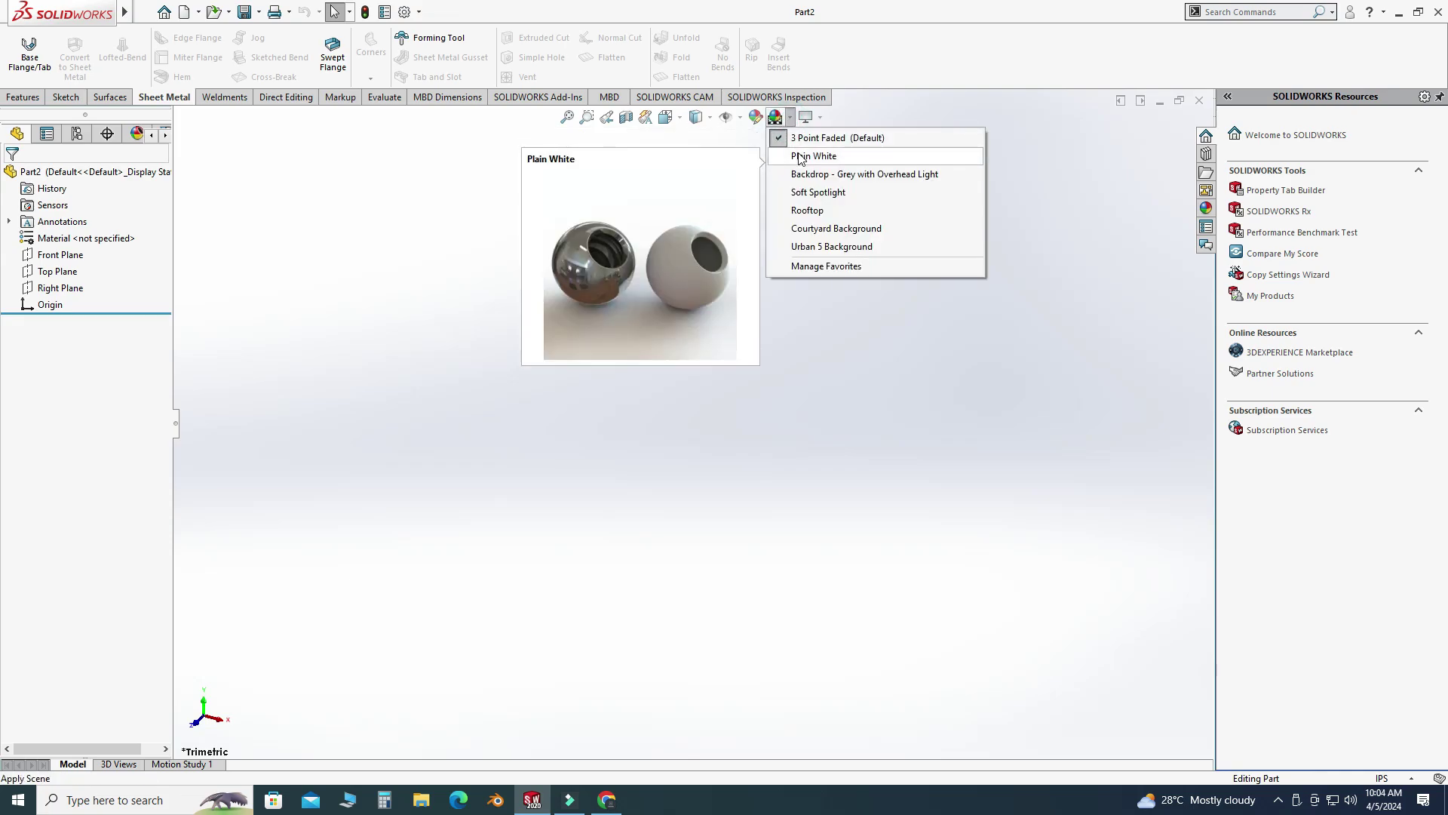
{"action": "left_click", "coordinate": [801, 157]}
{"action": "left_click", "coordinate": [1396, 785]}
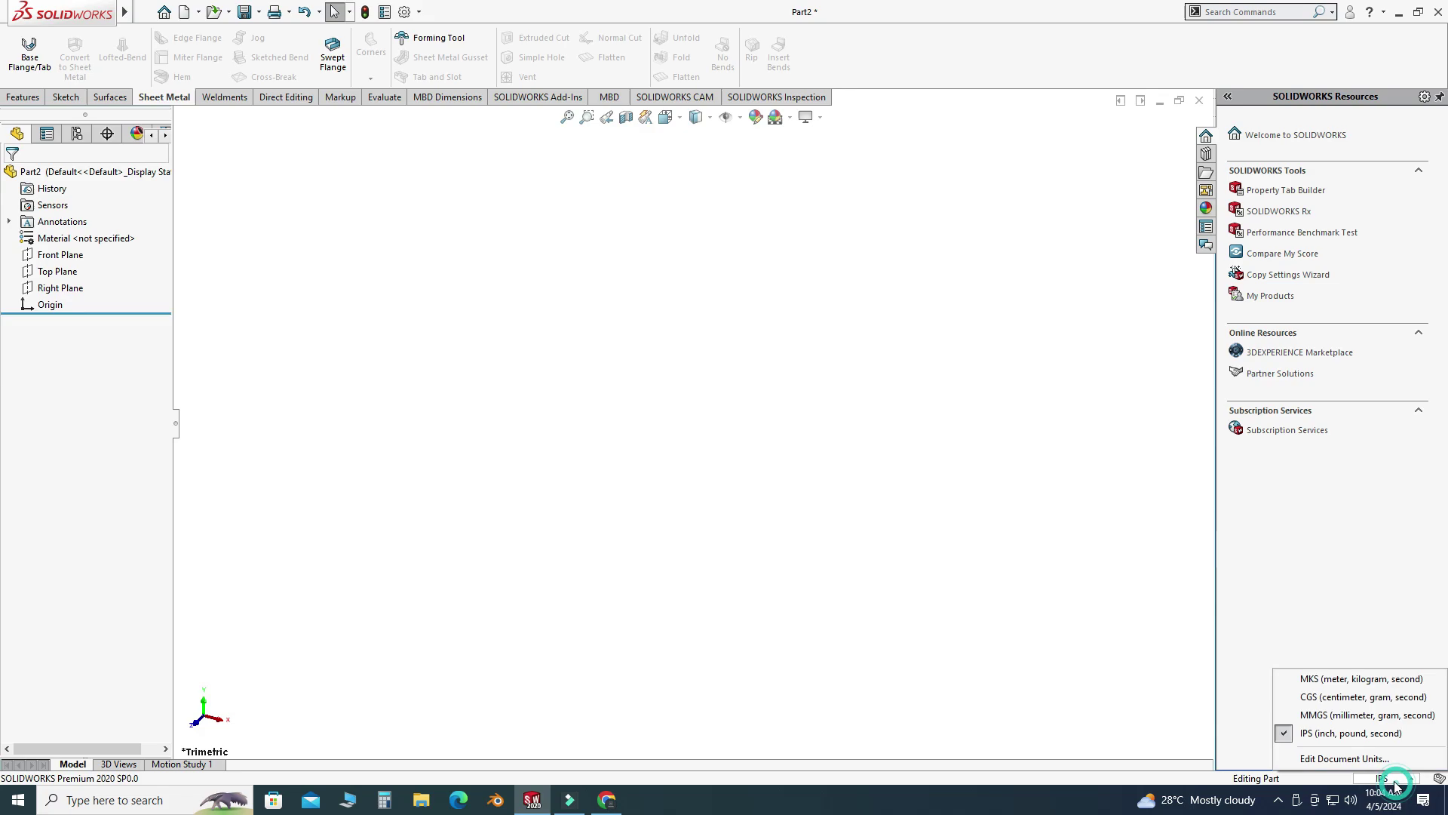
{"action": "left_click", "coordinate": [1367, 715]}
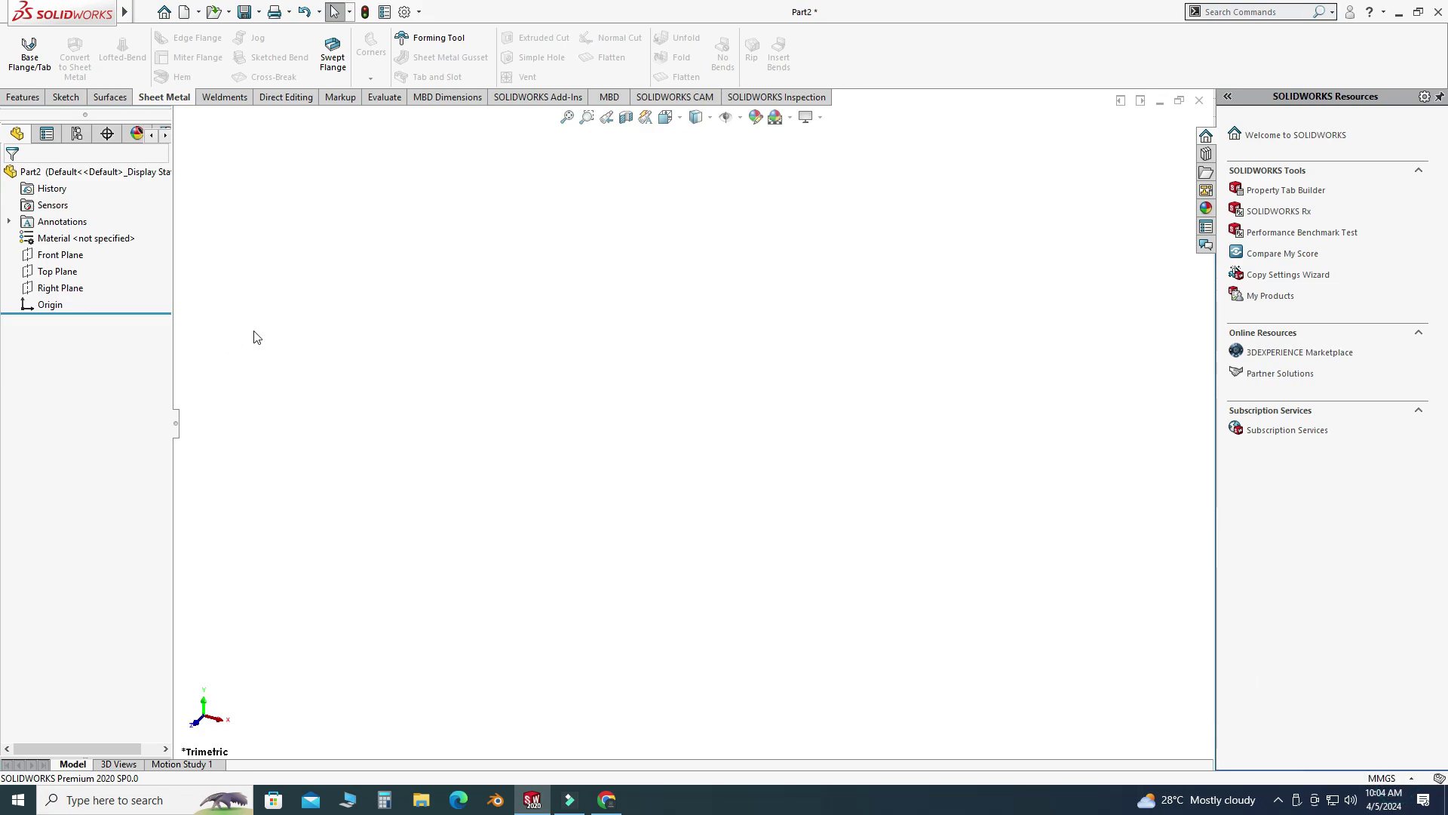
{"action": "left_click", "coordinate": [59, 272]}
Sketch a center rectangle on the Top Plane, centred on the origin.
{"action": "left_click", "coordinate": [107, 251]}
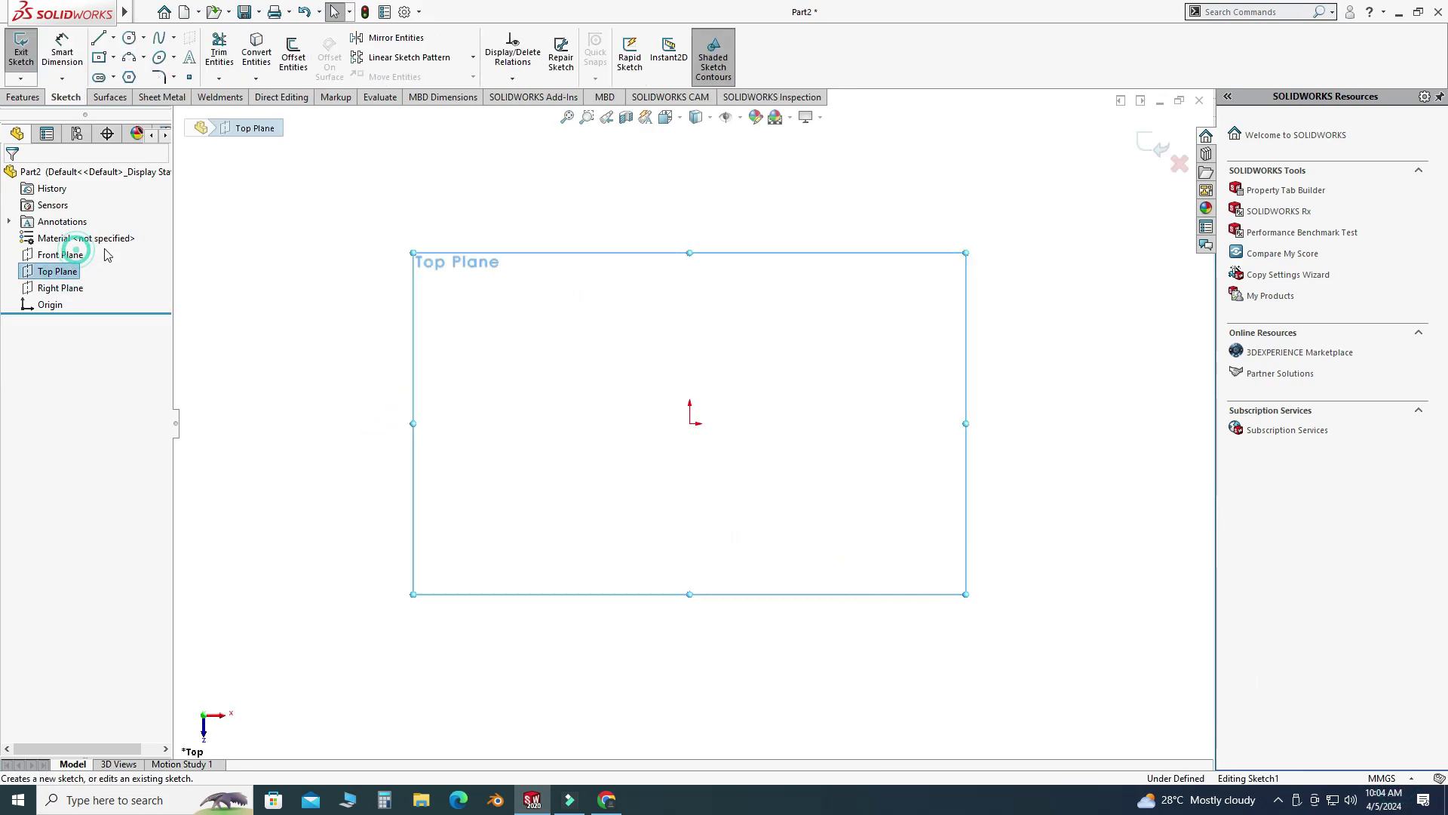
{"action": "left_click", "coordinate": [114, 57]}
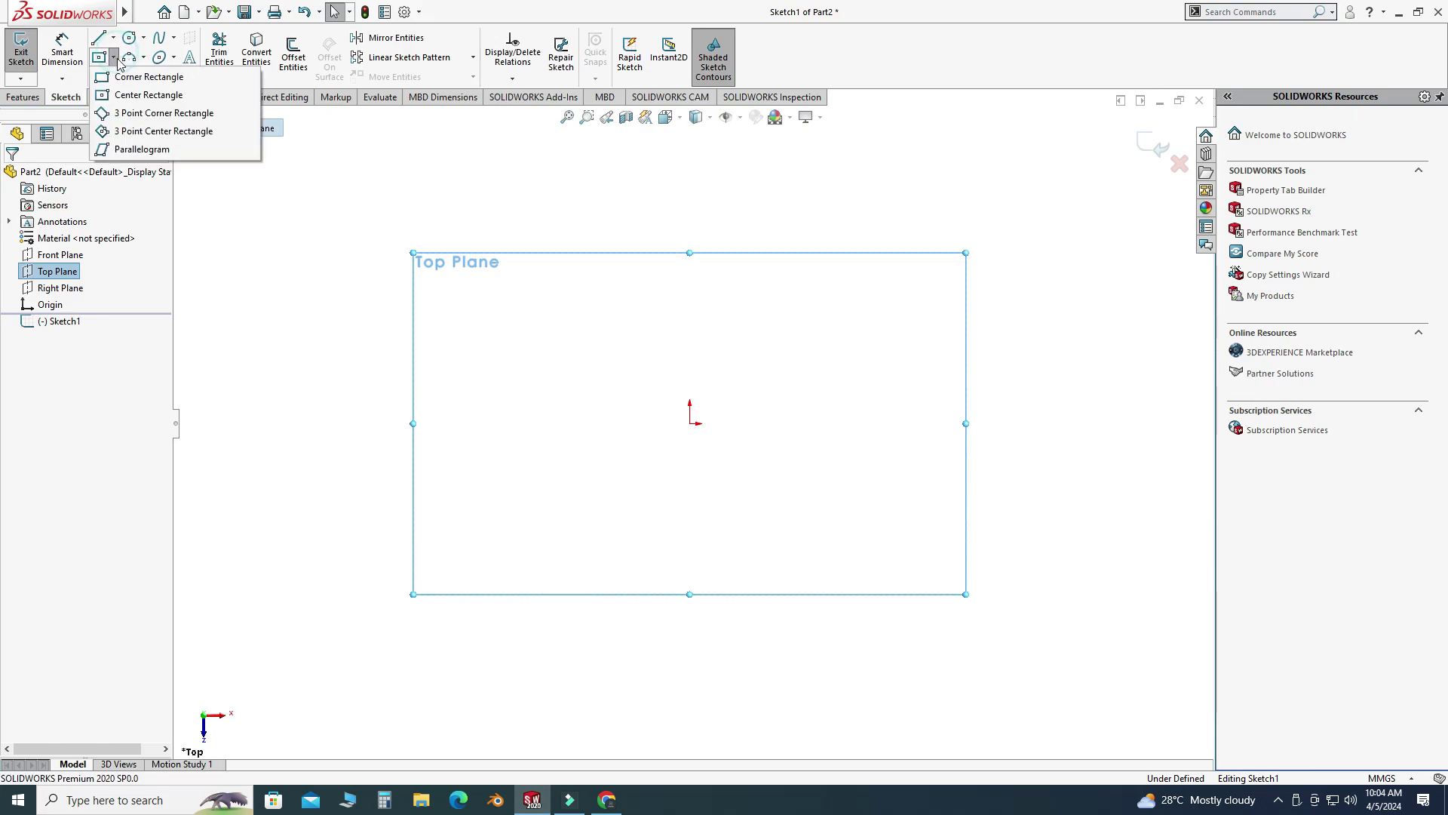
{"action": "left_click", "coordinate": [138, 92]}
{"action": "left_click", "coordinate": [690, 423]}
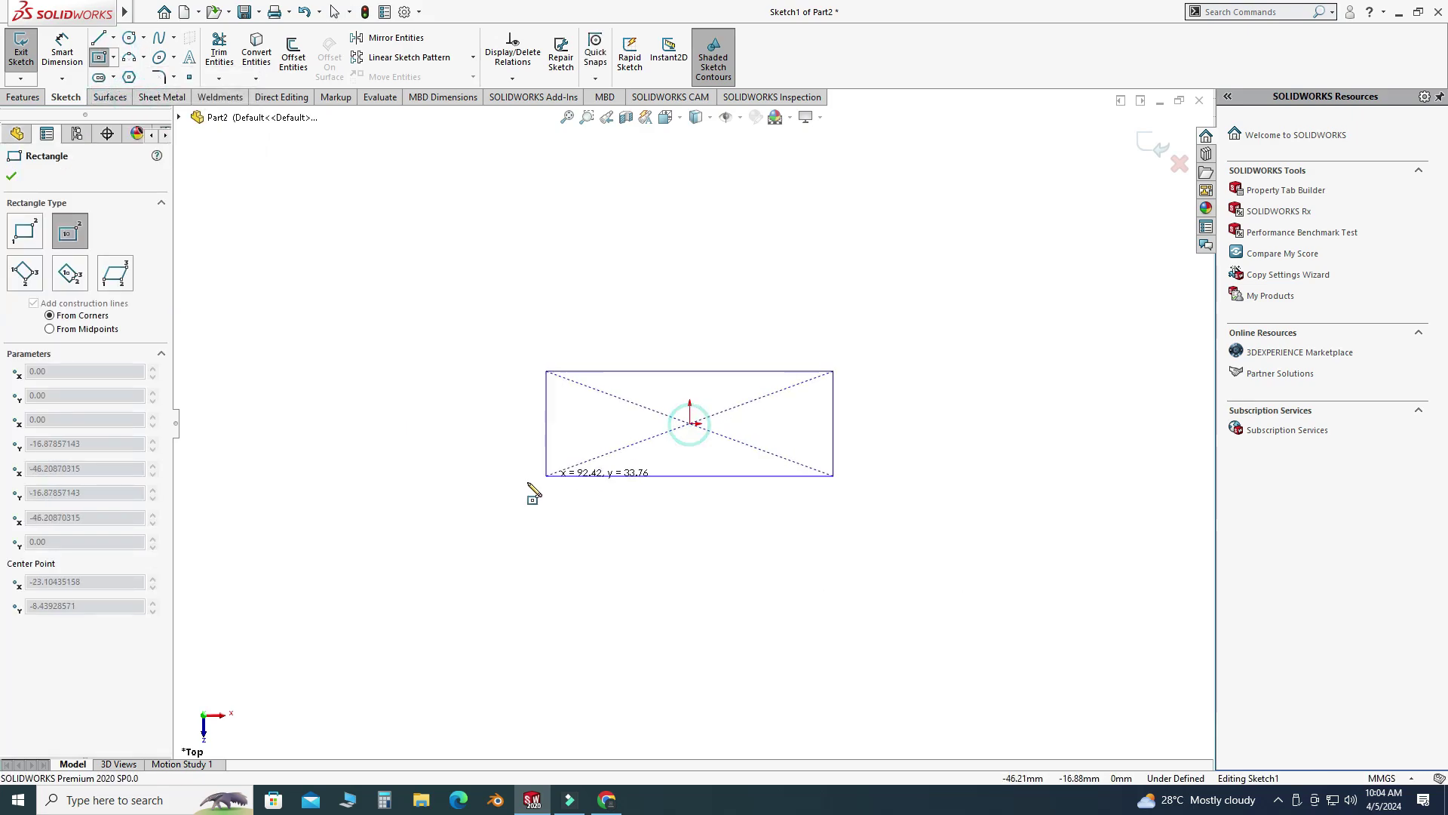
{"action": "left_click", "coordinate": [469, 513]}
{"action": "key", "text": "Escape"}
Dimension the rectangle 150 mm wide and 75 mm tall so it is fully defined.
{"action": "left_click", "coordinate": [65, 54]}
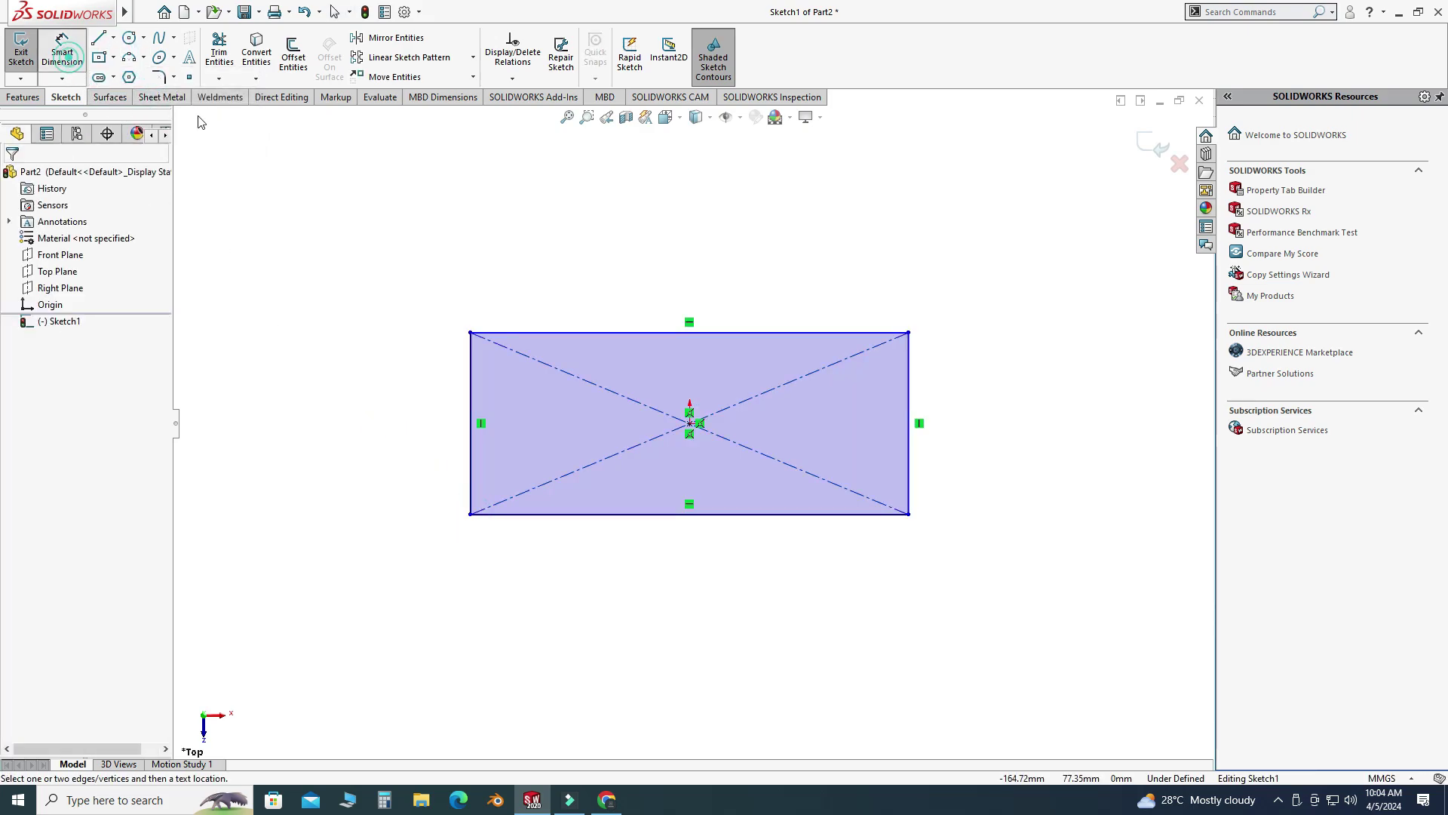
{"action": "left_click", "coordinate": [613, 333]}
{"action": "left_click", "coordinate": [633, 262]}
{"action": "type", "text": "150"}
{"action": "key", "text": "Return"}
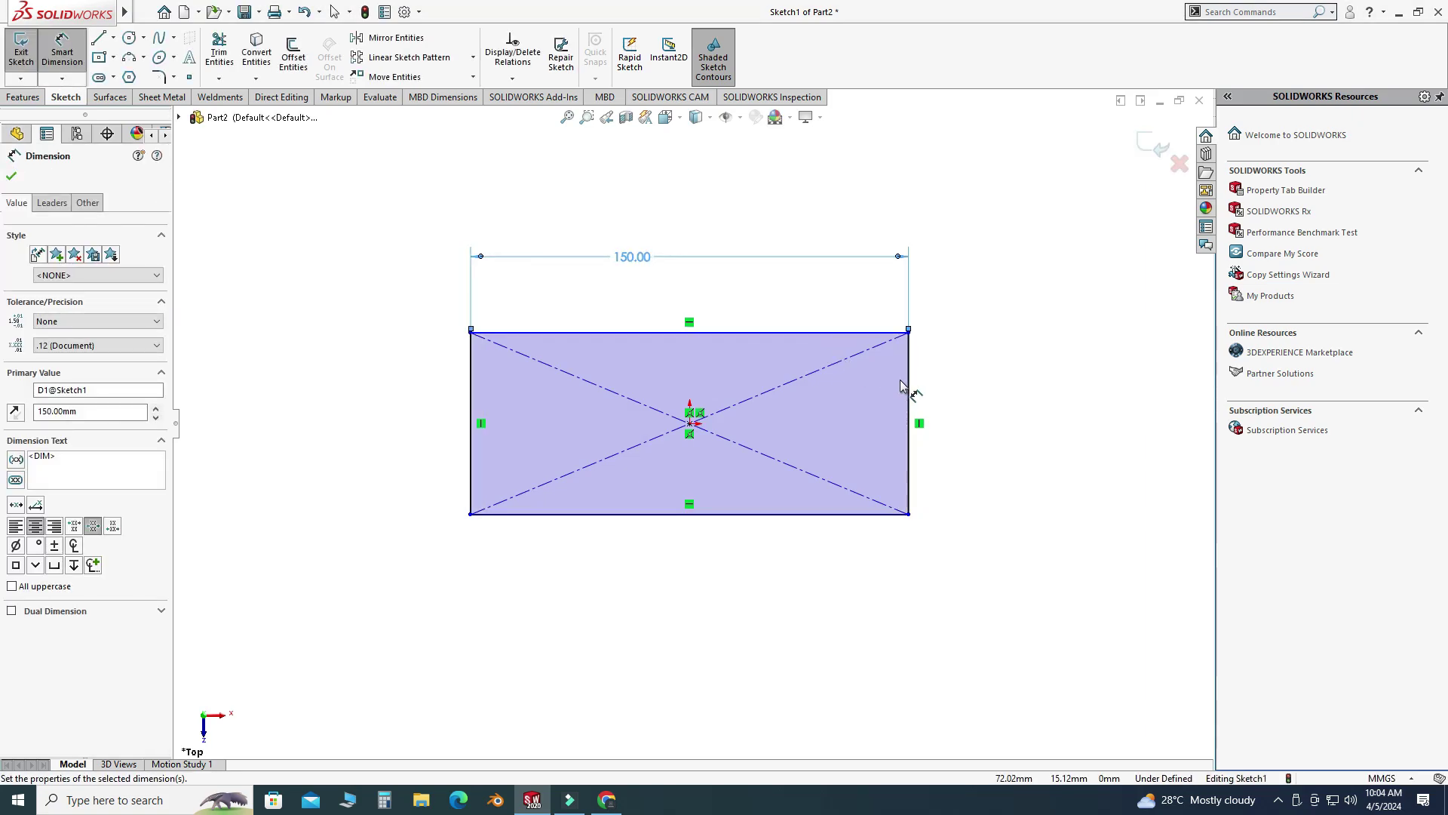
{"action": "left_click", "coordinate": [910, 394]}
{"action": "left_click", "coordinate": [995, 384]}
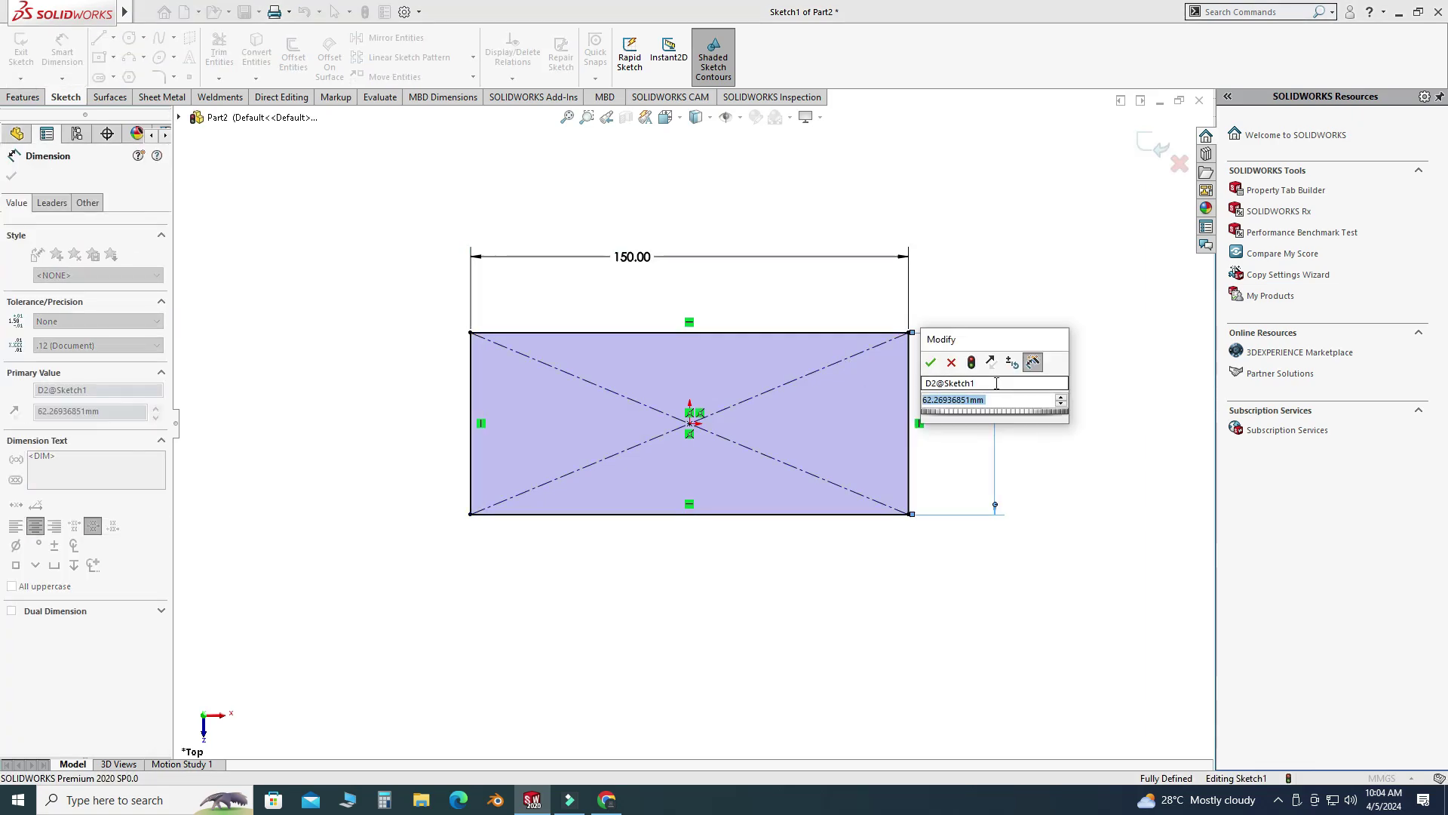
{"action": "key", "text": "Return"}
{"action": "key", "text": "Escape"}
{"action": "left_click", "coordinate": [155, 100]}
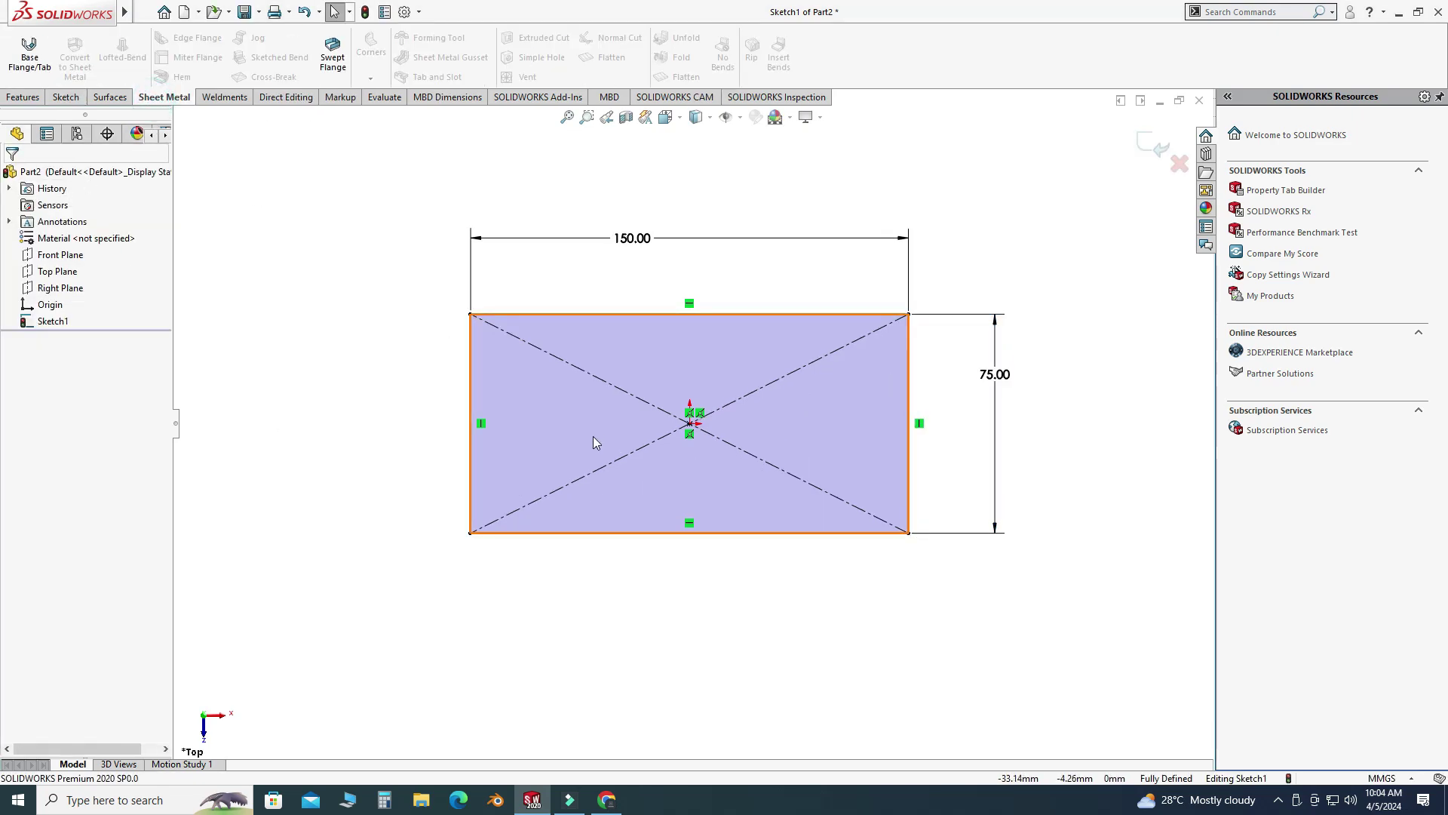
{"action": "middle_click_drag", "start_coordinate": [438, 234], "coordinate": [362, 197]}
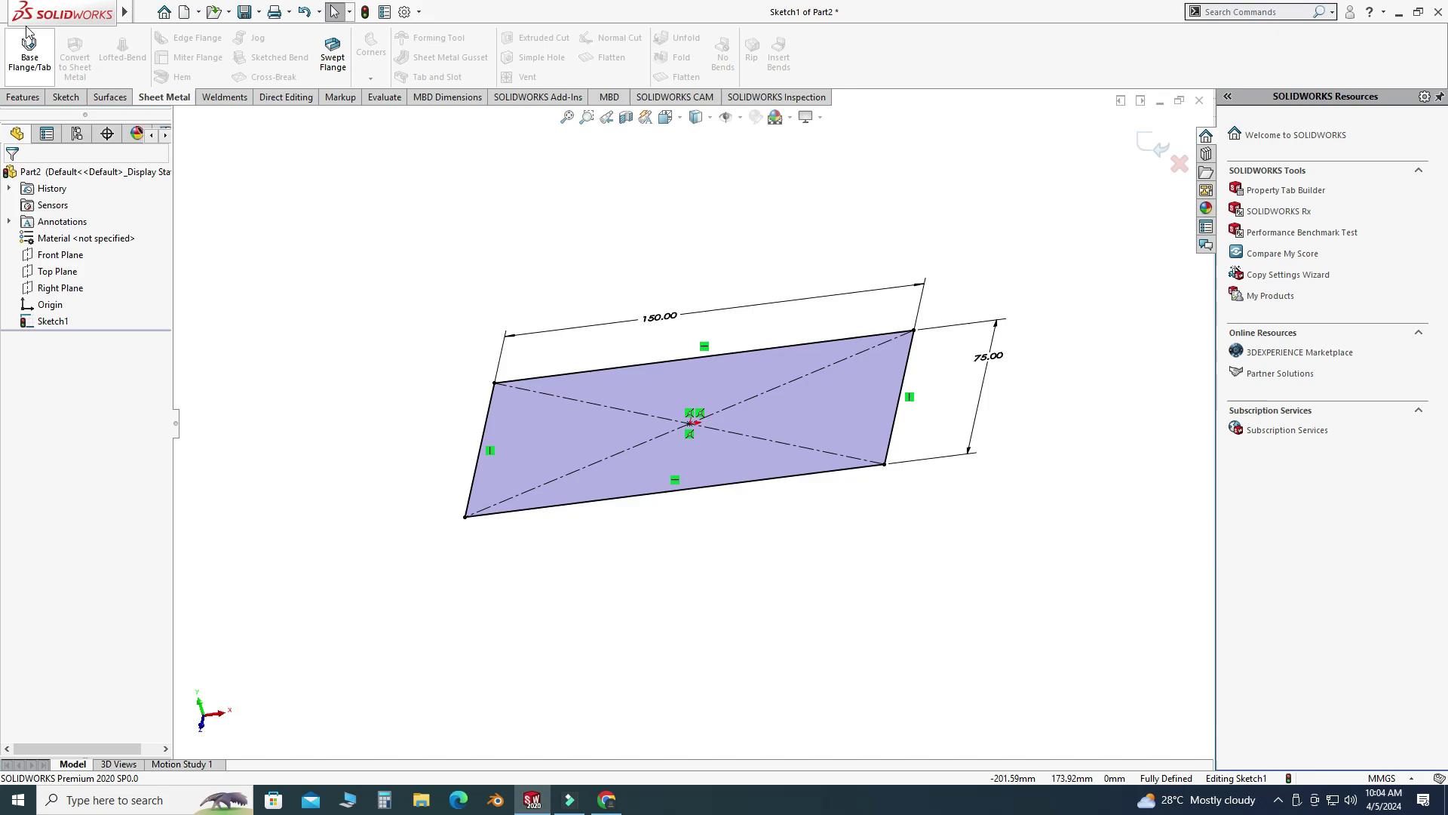
Create a 3 mm thick Base Flange from the 150 × 75 mm rectangle sketch.
{"action": "left_click", "coordinate": [30, 53]}
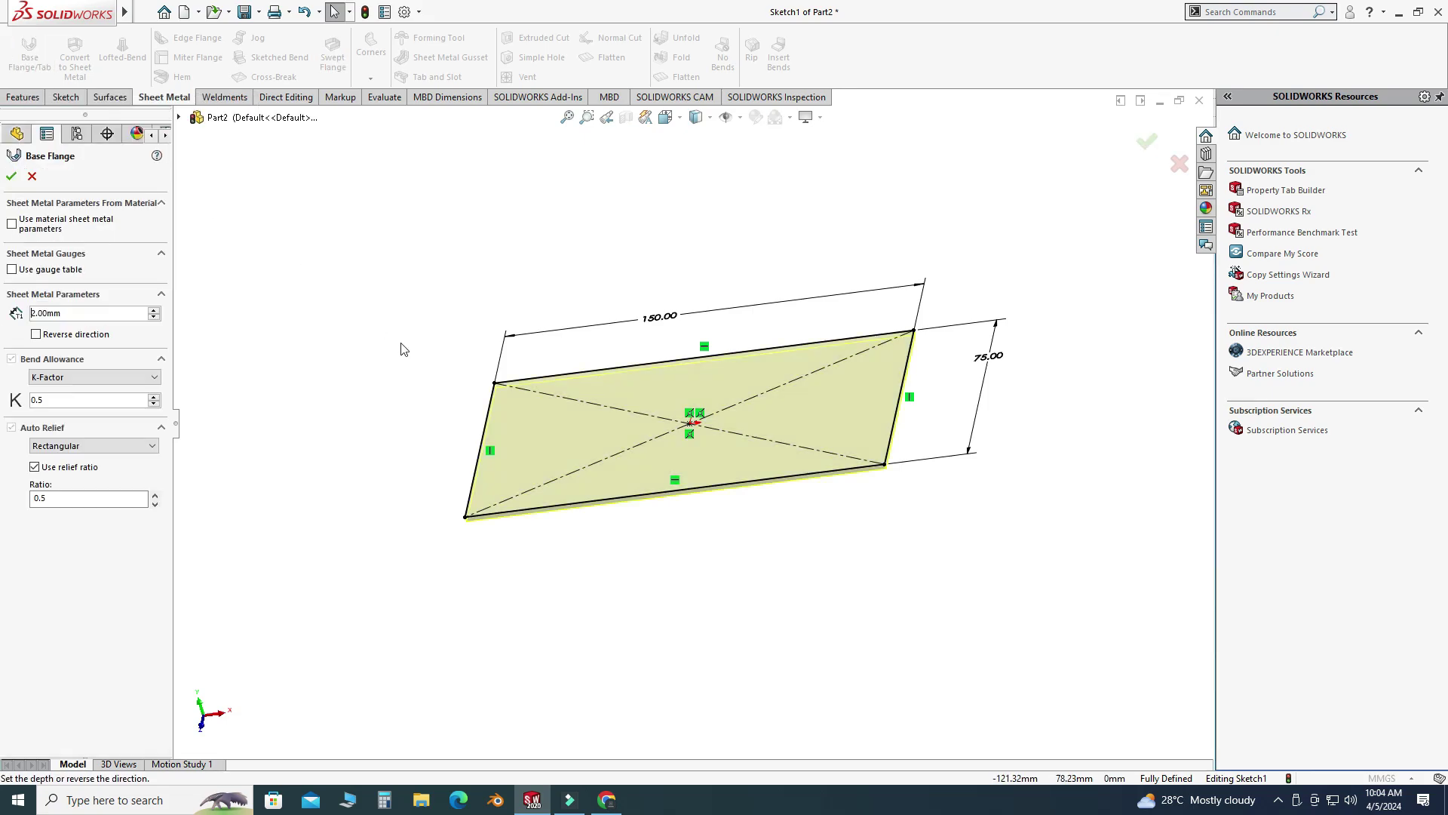
{"action": "mouse_move", "coordinate": [520, 381]}
{"action": "middle_mouse_down"}
{"action": "mouse_move", "coordinate": [430, 298]}
{"action": "mouse_move", "coordinate": [428, 354]}
{"action": "middle_mouse_up"}
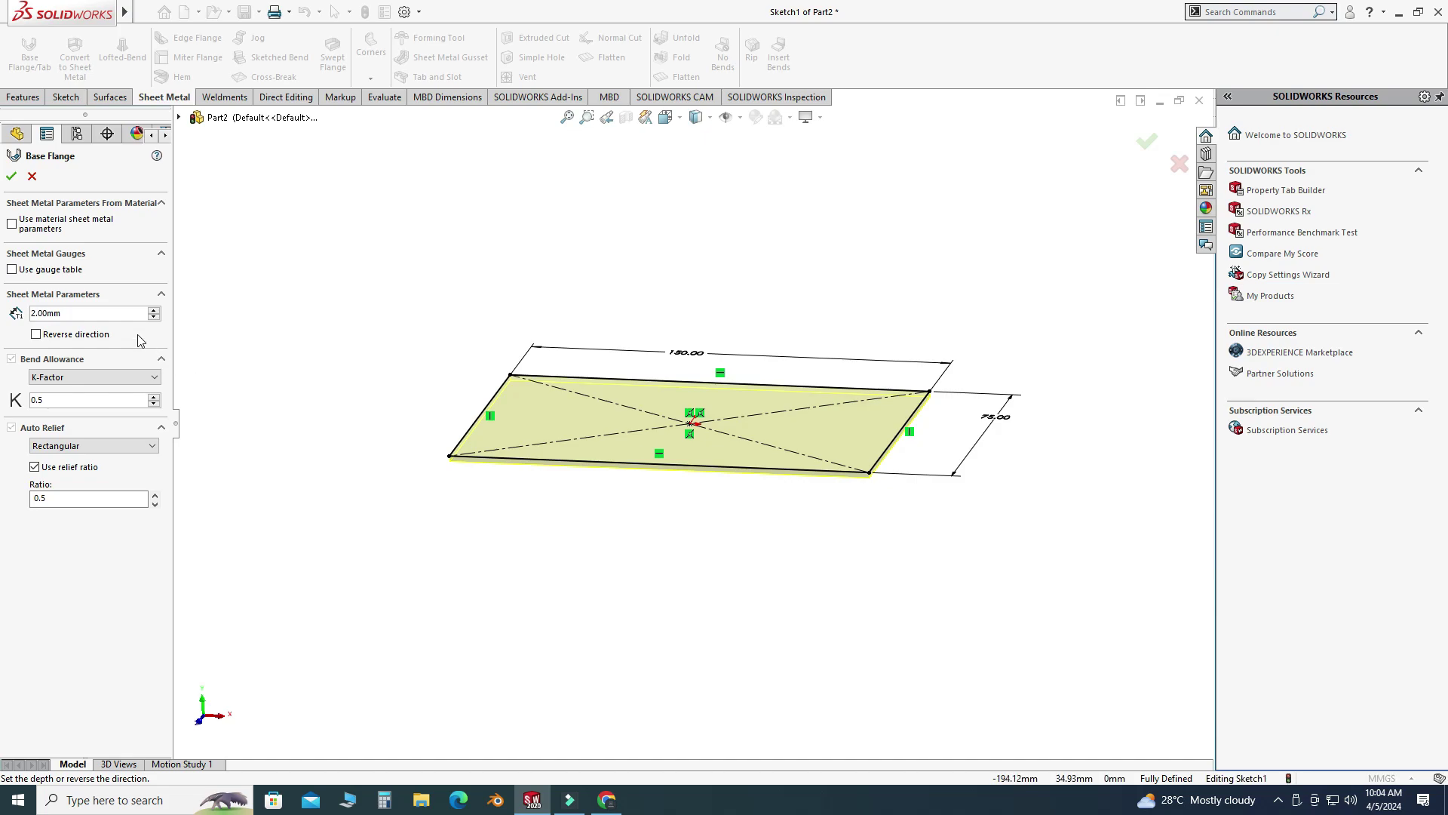
{"action": "type", "text": "3"}
{"action": "key", "text": "Return"}
{"action": "left_click", "coordinate": [12, 177]}
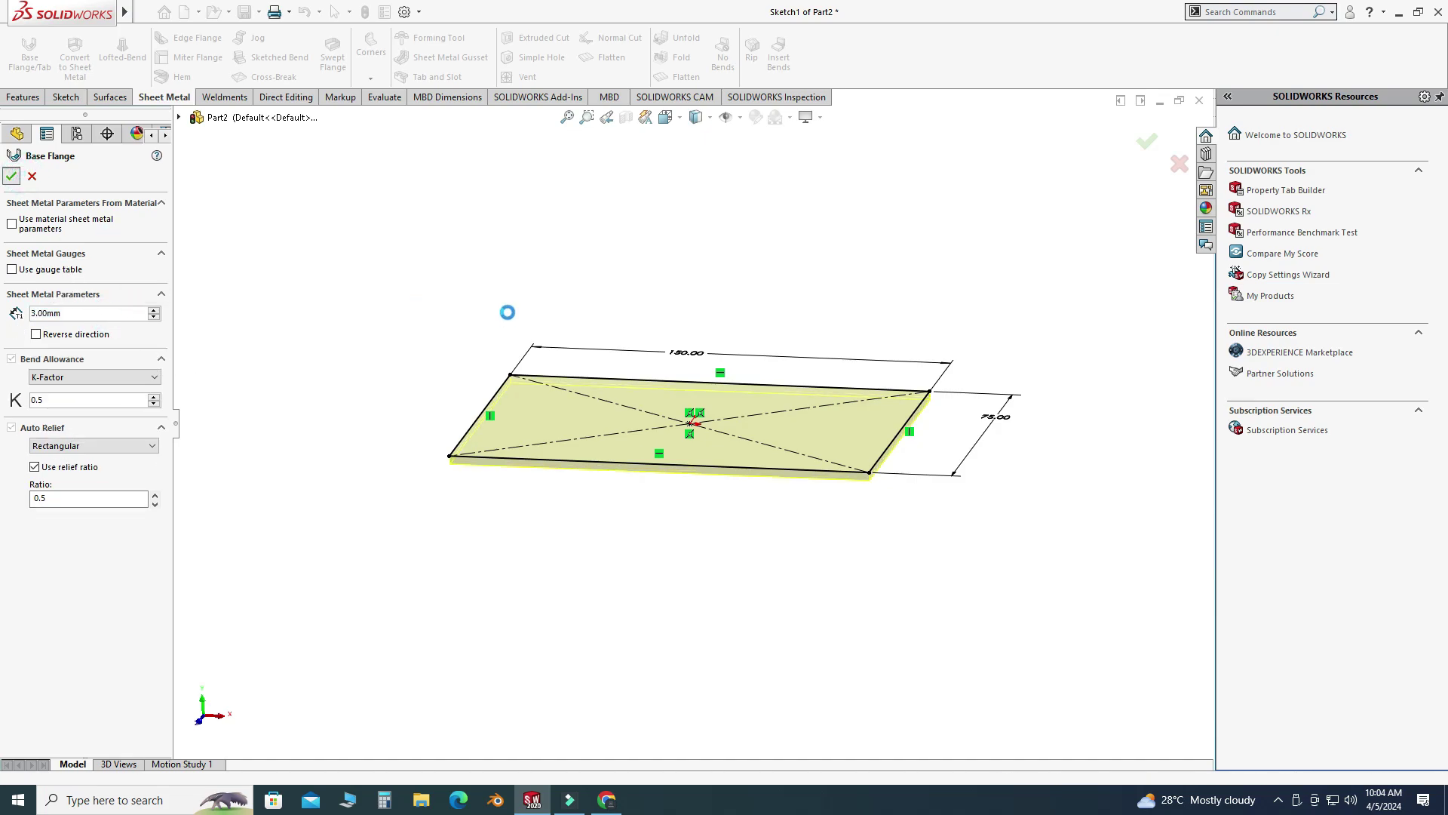
{"action": "middle_click_drag", "start_coordinate": [423, 266], "coordinate": [489, 375]}
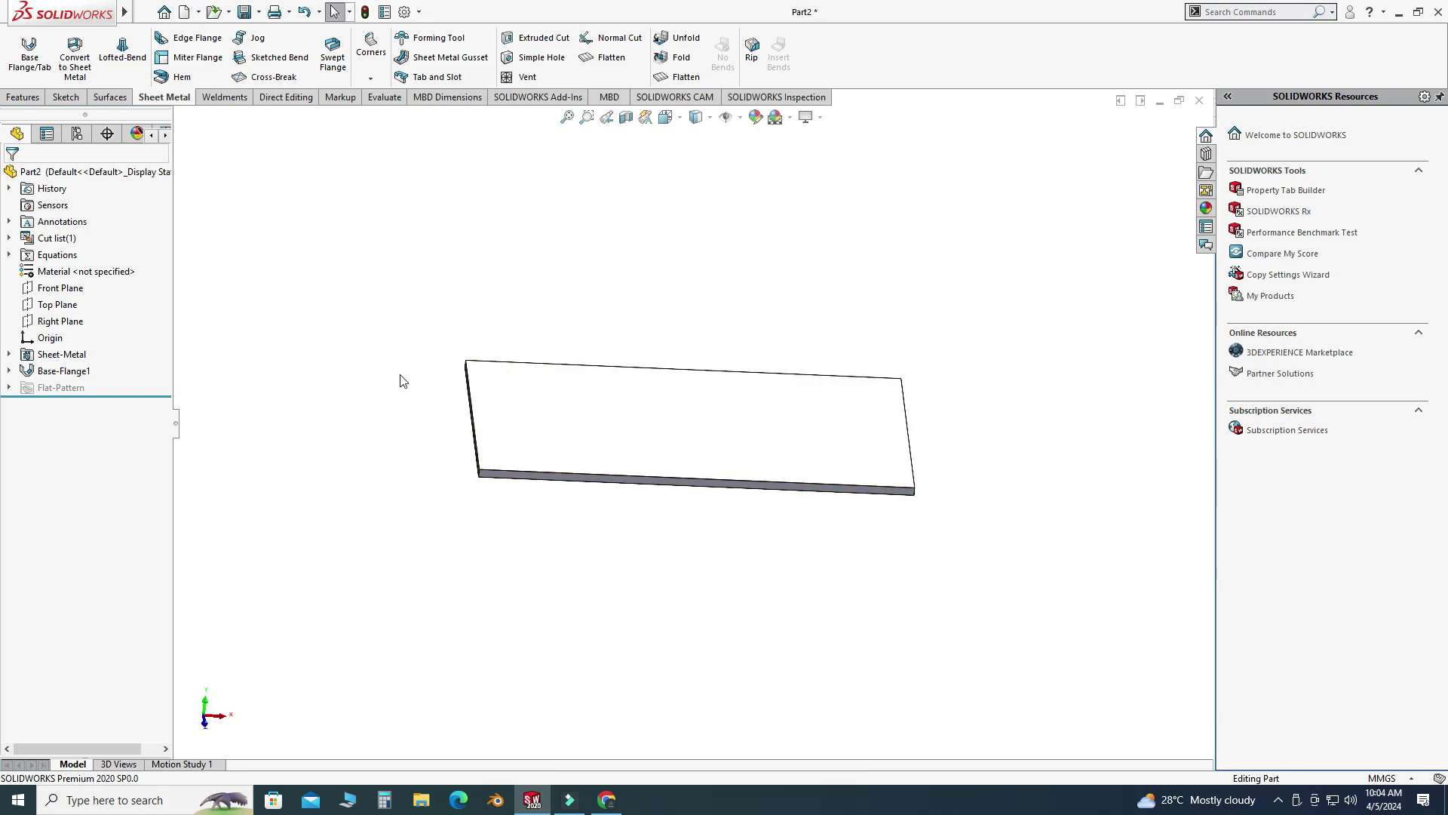
{"action": "middle_click_drag", "start_coordinate": [400, 383], "coordinate": [394, 358]}
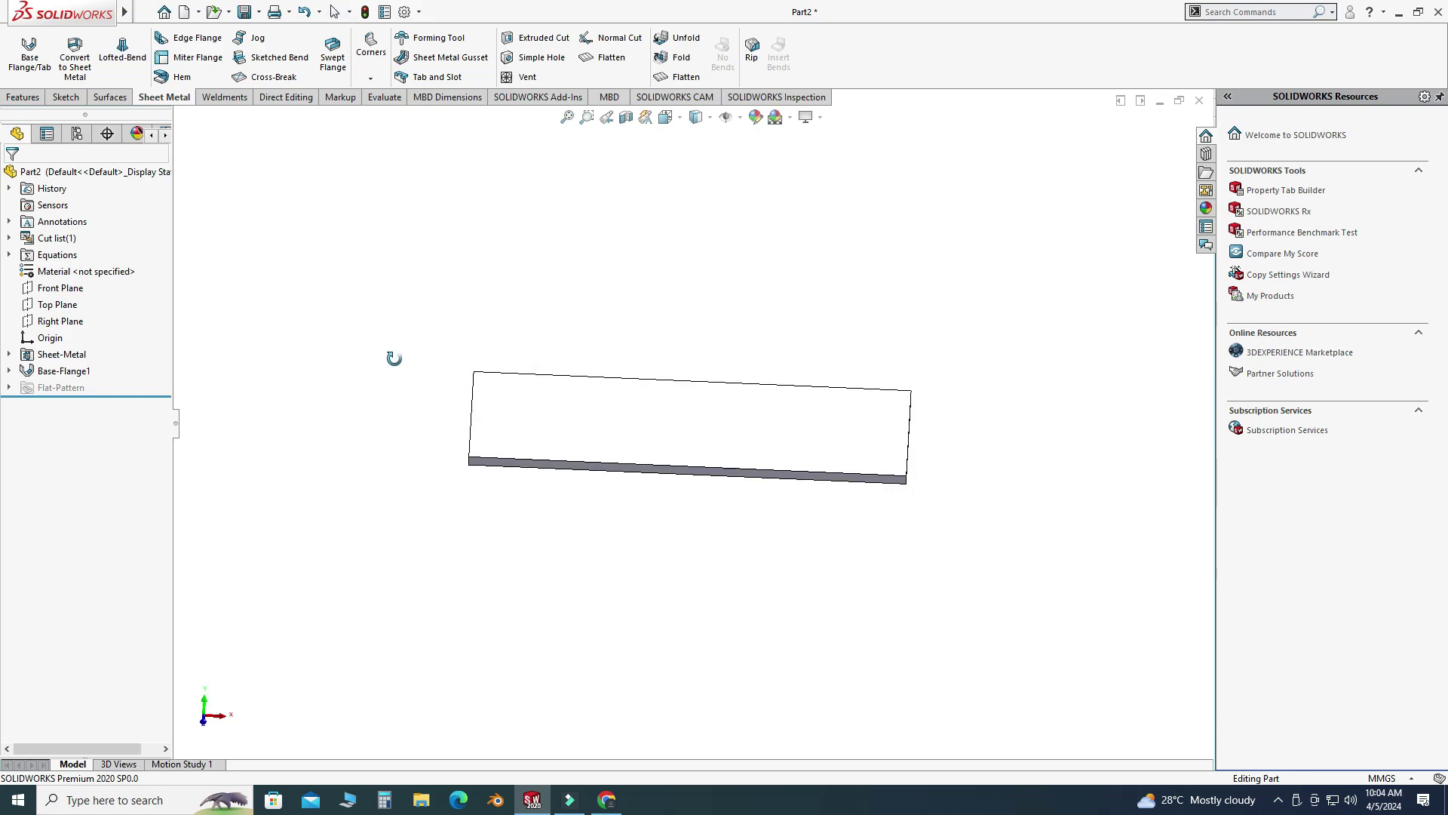
Start a new sketch on the plate face and view it from the front.
{"action": "left_click", "coordinate": [66, 97]}
{"action": "left_click", "coordinate": [21, 46]}
{"action": "scroll", "coordinate": [543, 422], "scroll_direction": "down", "scroll_amount": 5}
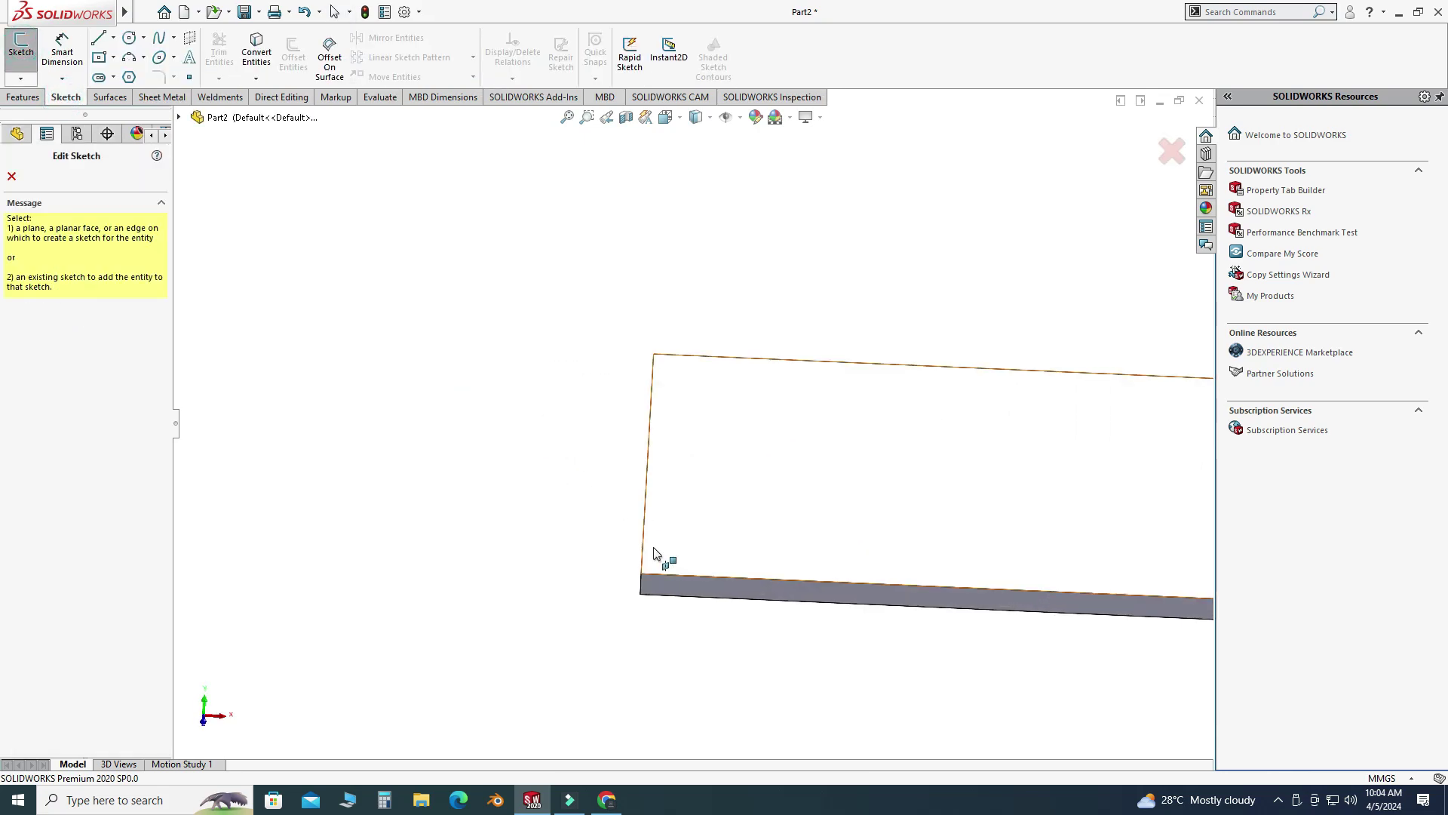
{"action": "left_click", "coordinate": [678, 586]}
{"action": "left_click", "coordinate": [666, 116]}
{"action": "left_click", "coordinate": [537, 577]}
{"action": "scroll", "coordinate": [556, 372], "scroll_direction": "up", "scroll_amount": 1}
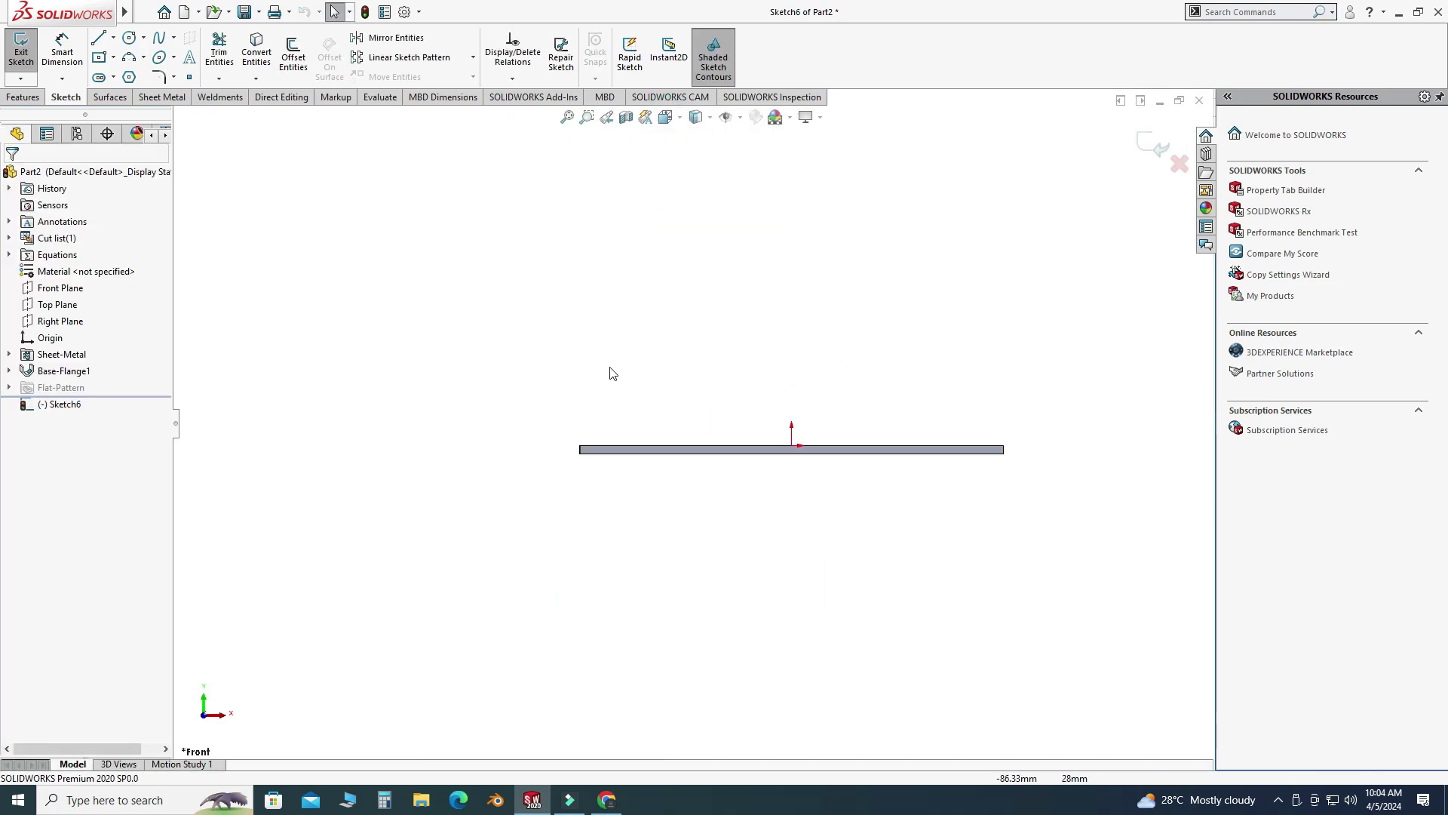
{"action": "scroll", "coordinate": [556, 372], "scroll_direction": "down", "scroll_amount": 3}
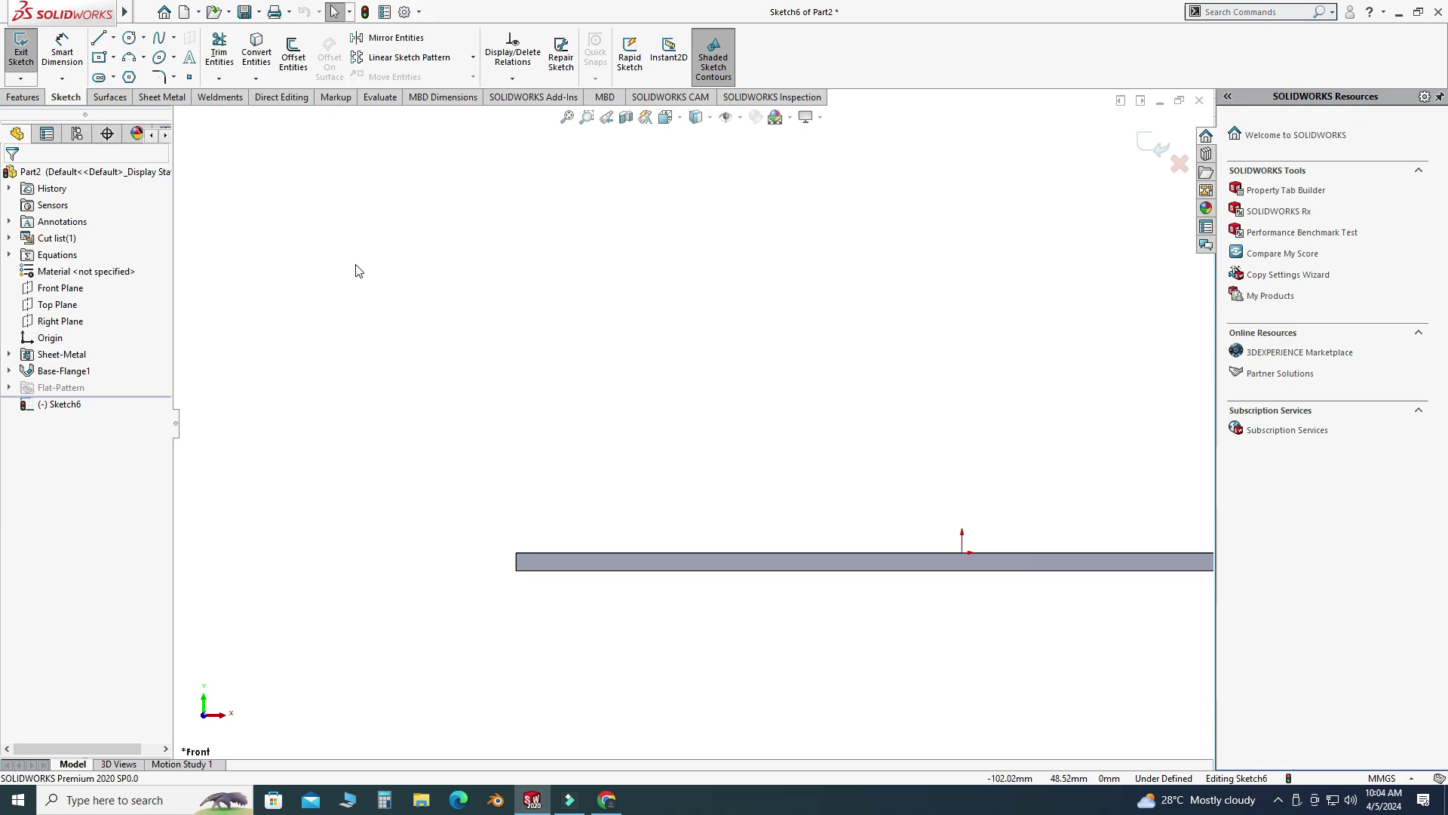
Draw a four-line stepped profile at the plate's left corner.
{"action": "left_click", "coordinate": [98, 39]}
{"action": "left_click", "coordinate": [517, 562]}
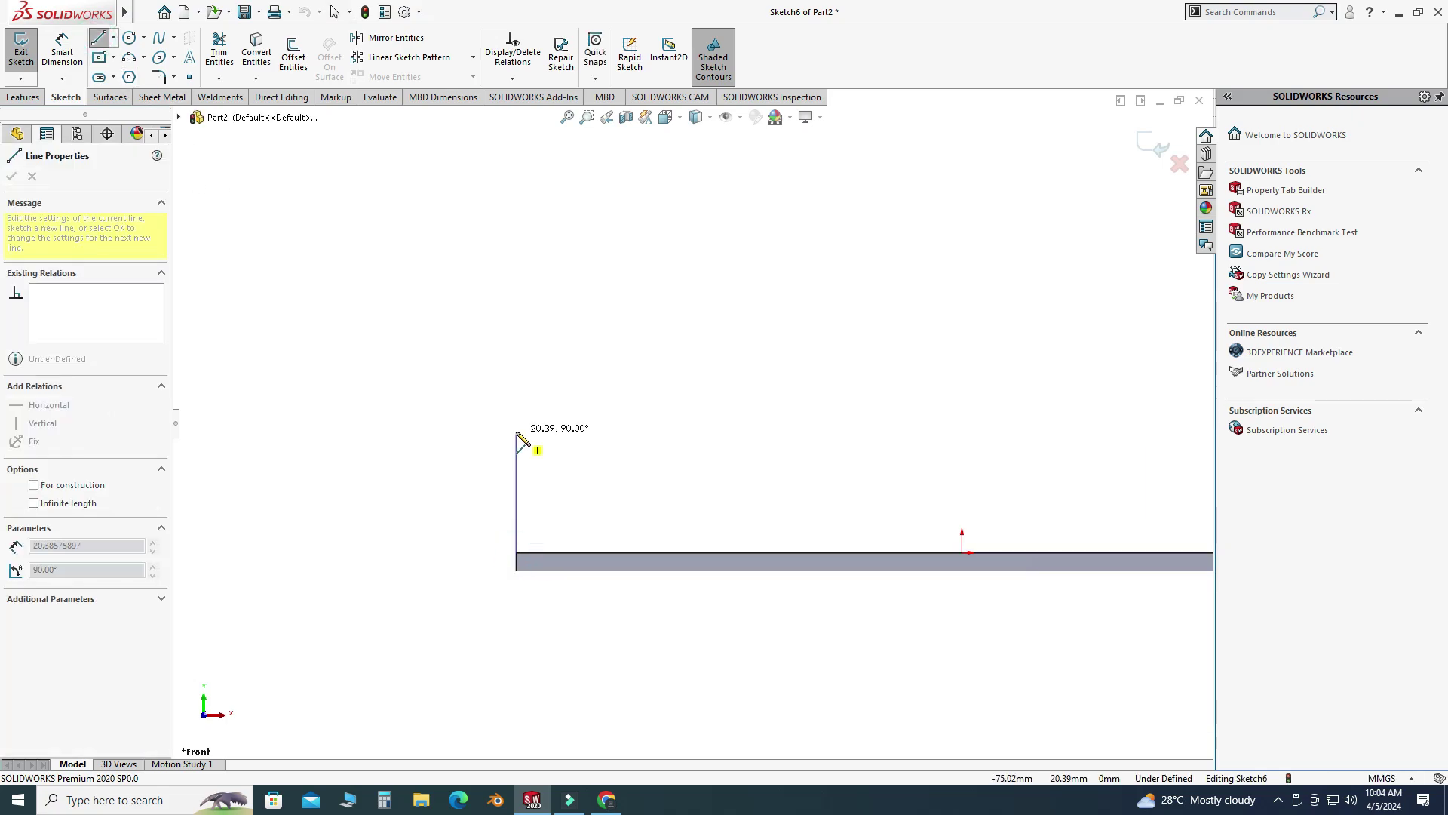
{"action": "left_click", "coordinate": [516, 430]}
{"action": "left_click", "coordinate": [611, 431]}
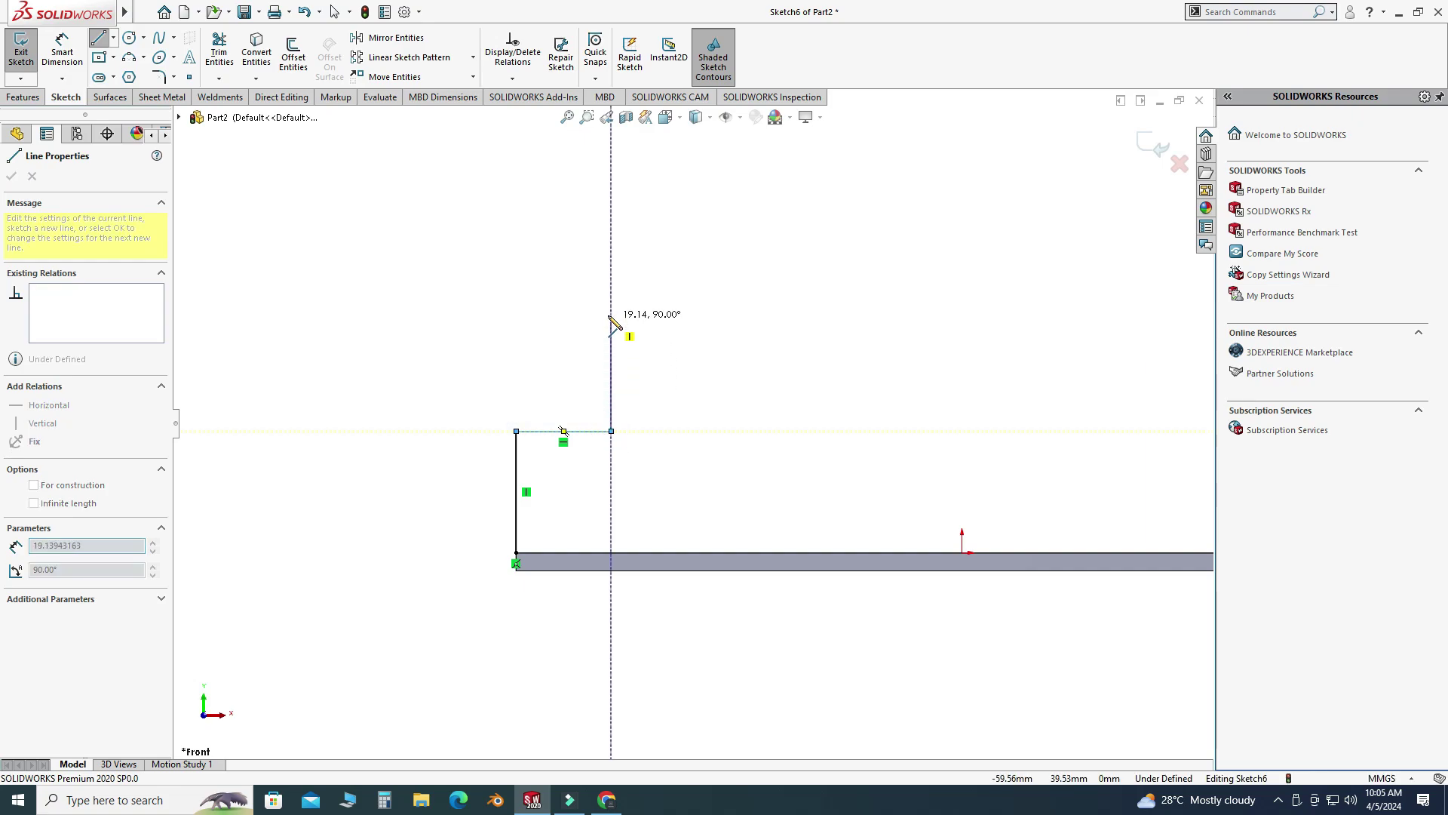
{"action": "left_click", "coordinate": [611, 313]}
{"action": "left_click", "coordinate": [515, 324]}
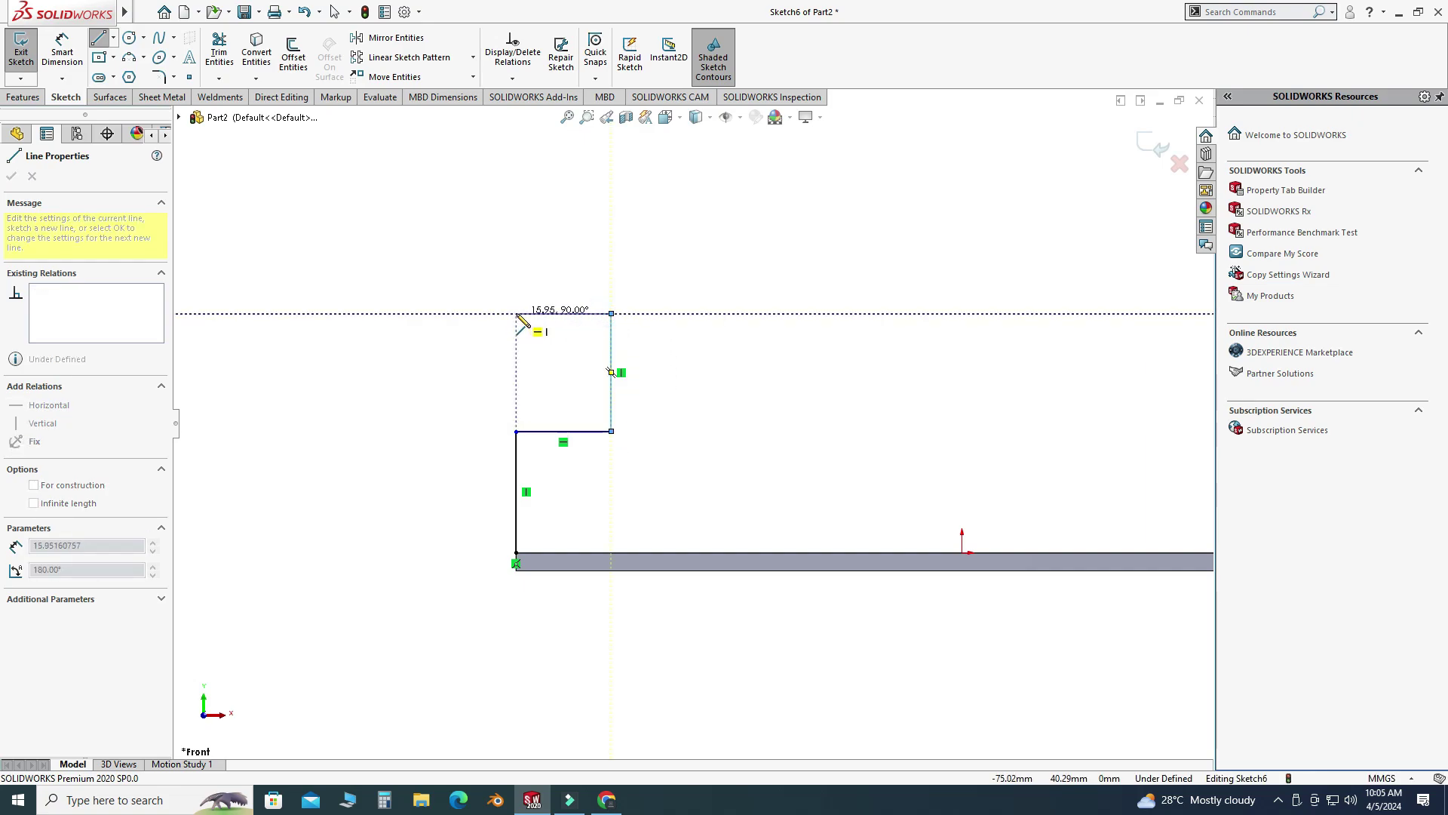
{"action": "key", "text": "Escape"}
Select all four profile lines and make them equal length.
{"action": "left_click", "coordinate": [515, 479]}
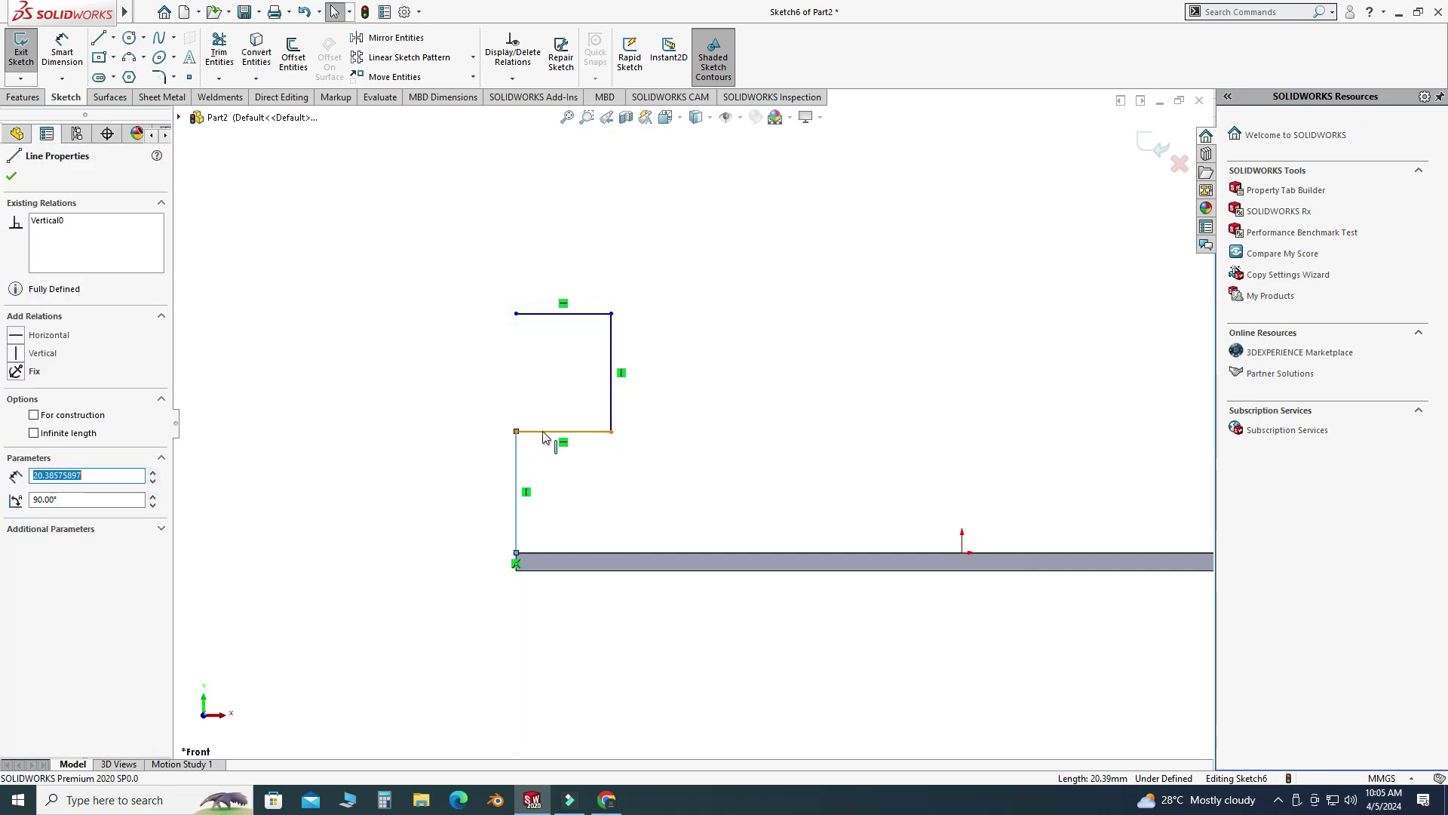
{"action": "left_click", "coordinate": [607, 414], "text": "ctrl"}
{"action": "left_click", "coordinate": [613, 396], "text": "ctrl"}
{"action": "left_click", "coordinate": [613, 394], "text": "ctrl"}
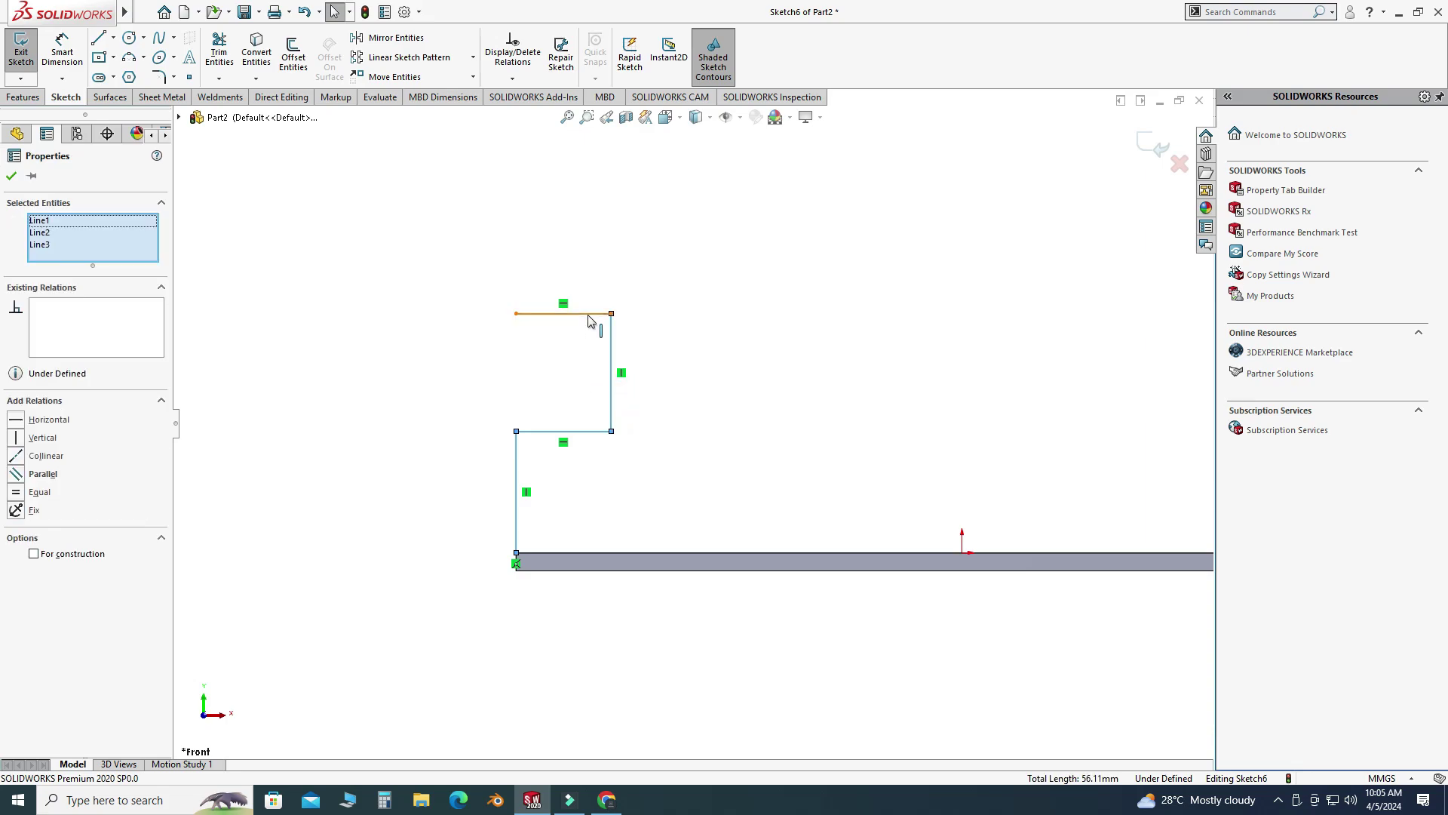
{"action": "left_click", "coordinate": [586, 313], "text": "ctrl"}
{"action": "left_click", "coordinate": [723, 248]}
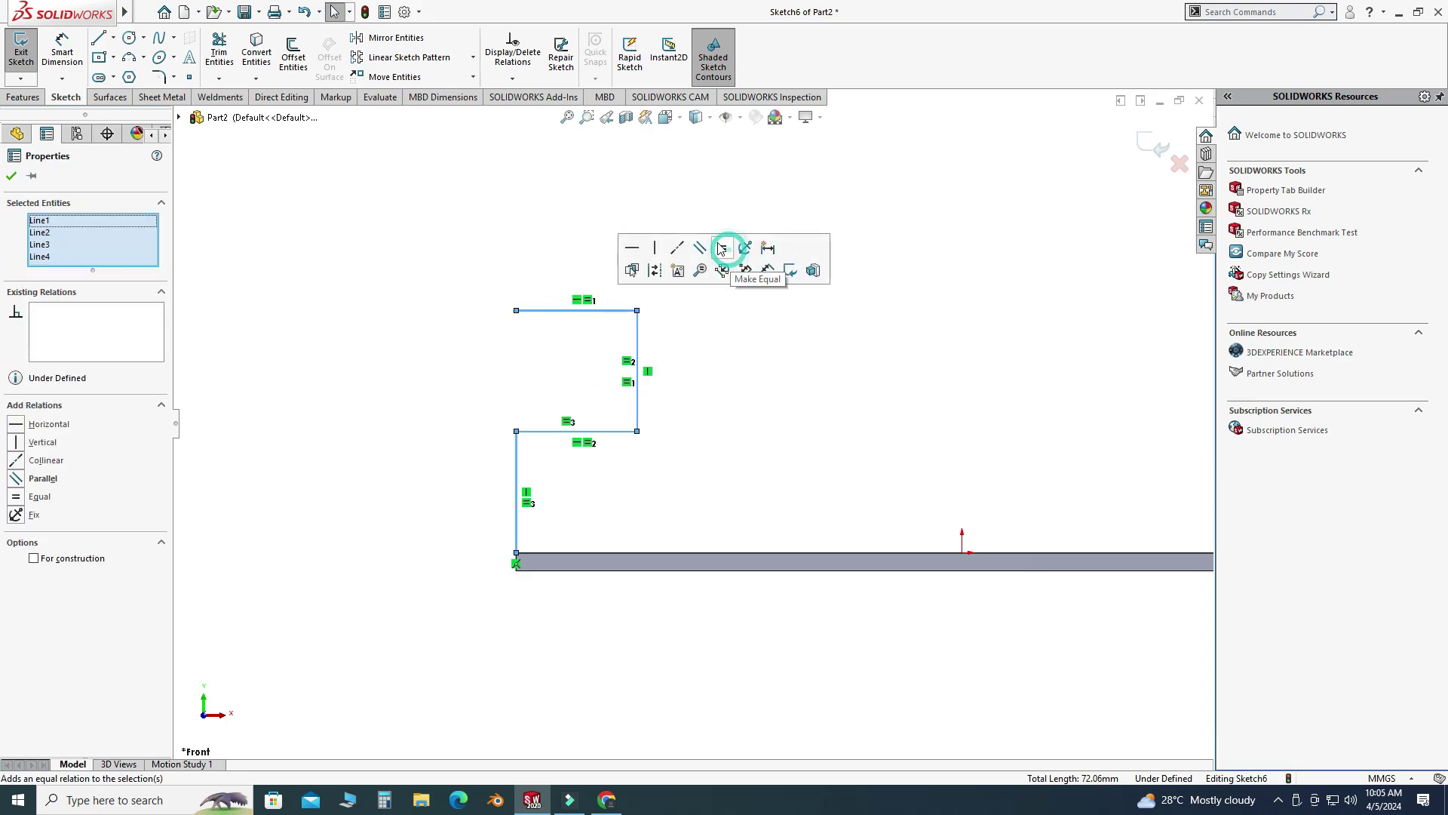
Dimension the lower left vertical line to 7 mm.
{"action": "left_click", "coordinate": [62, 57]}
{"action": "left_click", "coordinate": [517, 479]}
{"action": "left_click", "coordinate": [432, 464]}
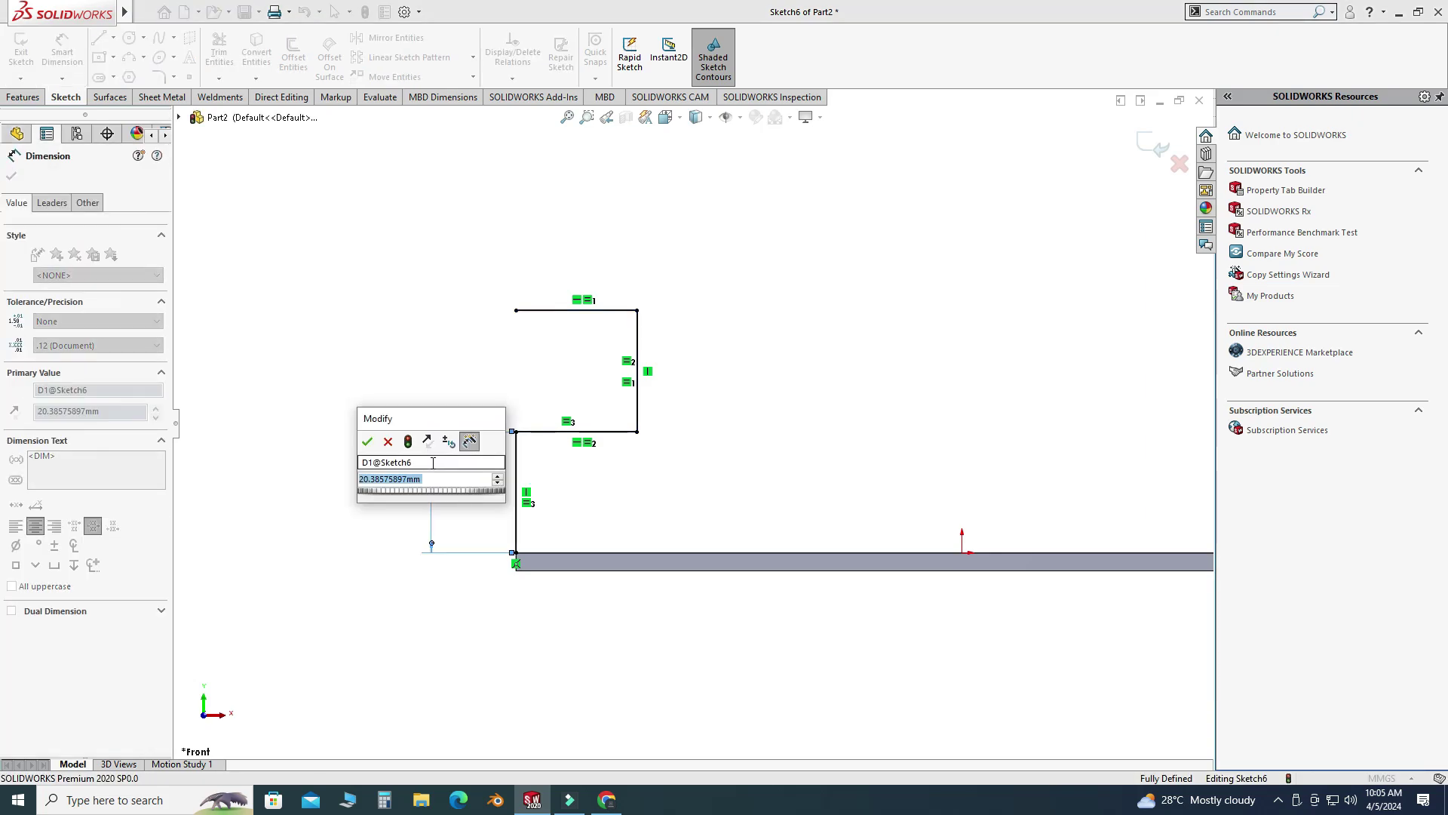
{"action": "type", "text": "7"}
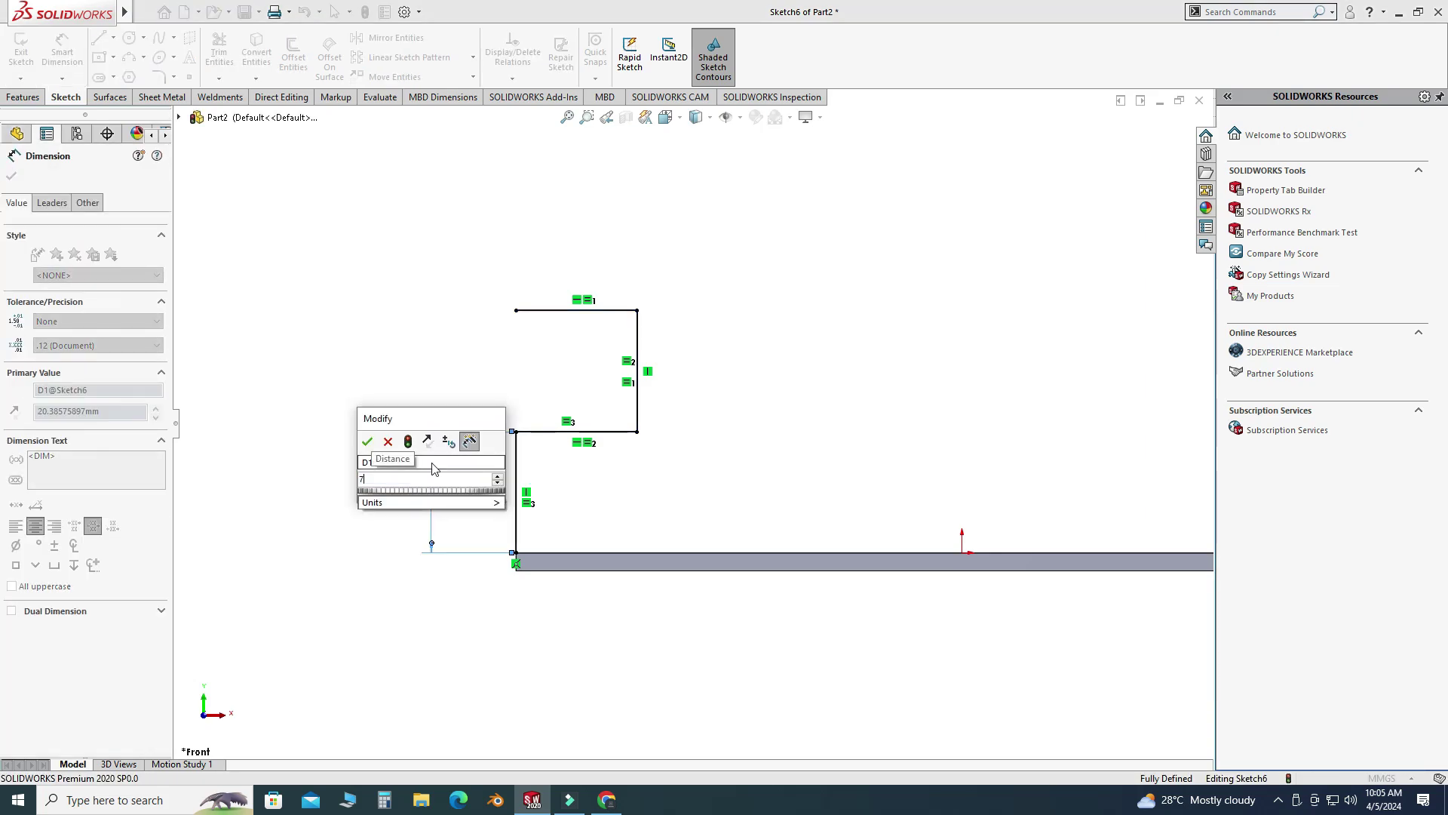
{"action": "key", "text": "Return"}
{"action": "key", "text": "Escape"}
{"action": "scroll", "coordinate": [671, 475], "scroll_direction": "down", "scroll_amount": 2}
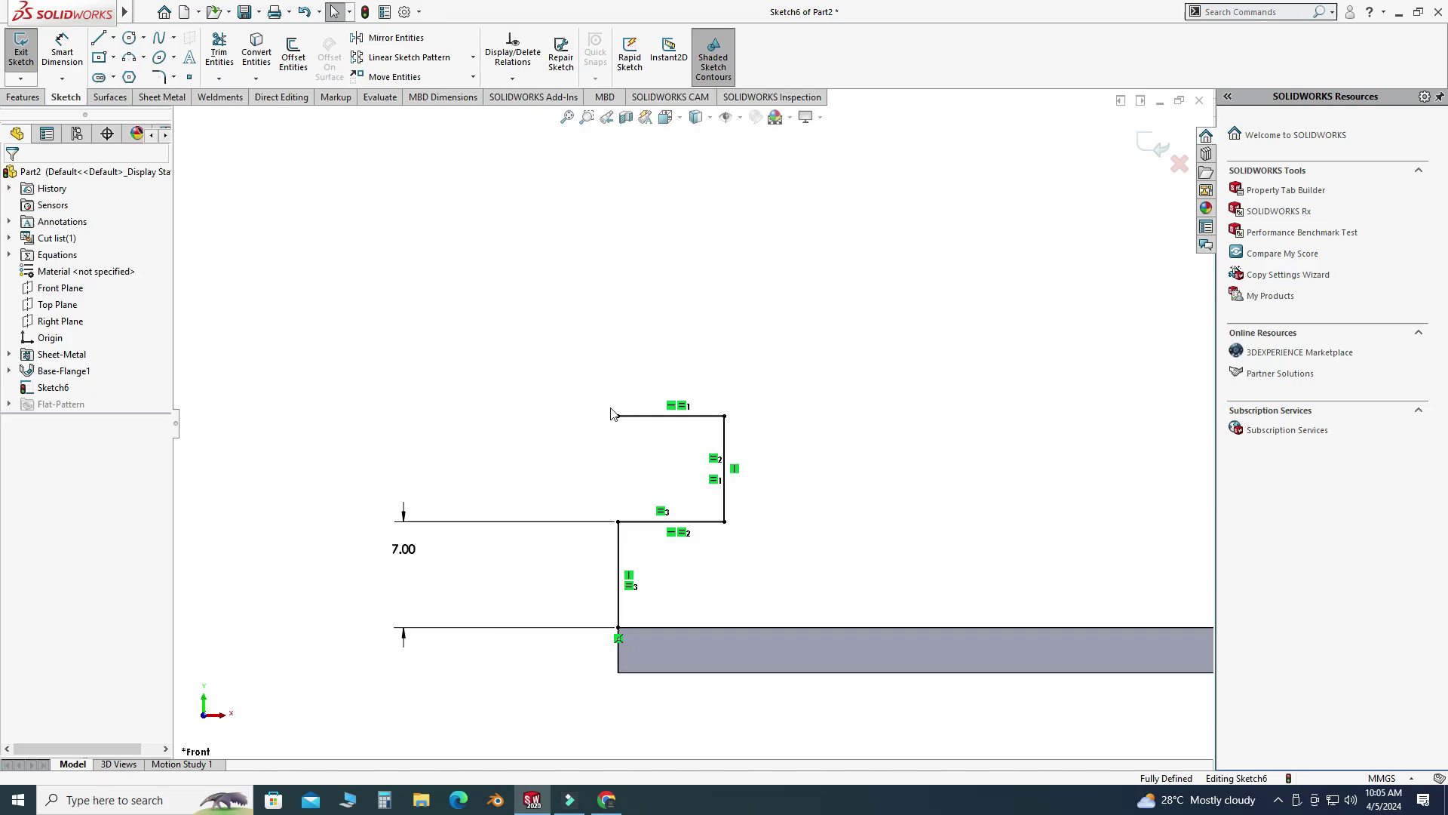
{"action": "scroll", "coordinate": [602, 453], "scroll_direction": "up", "scroll_amount": 4}
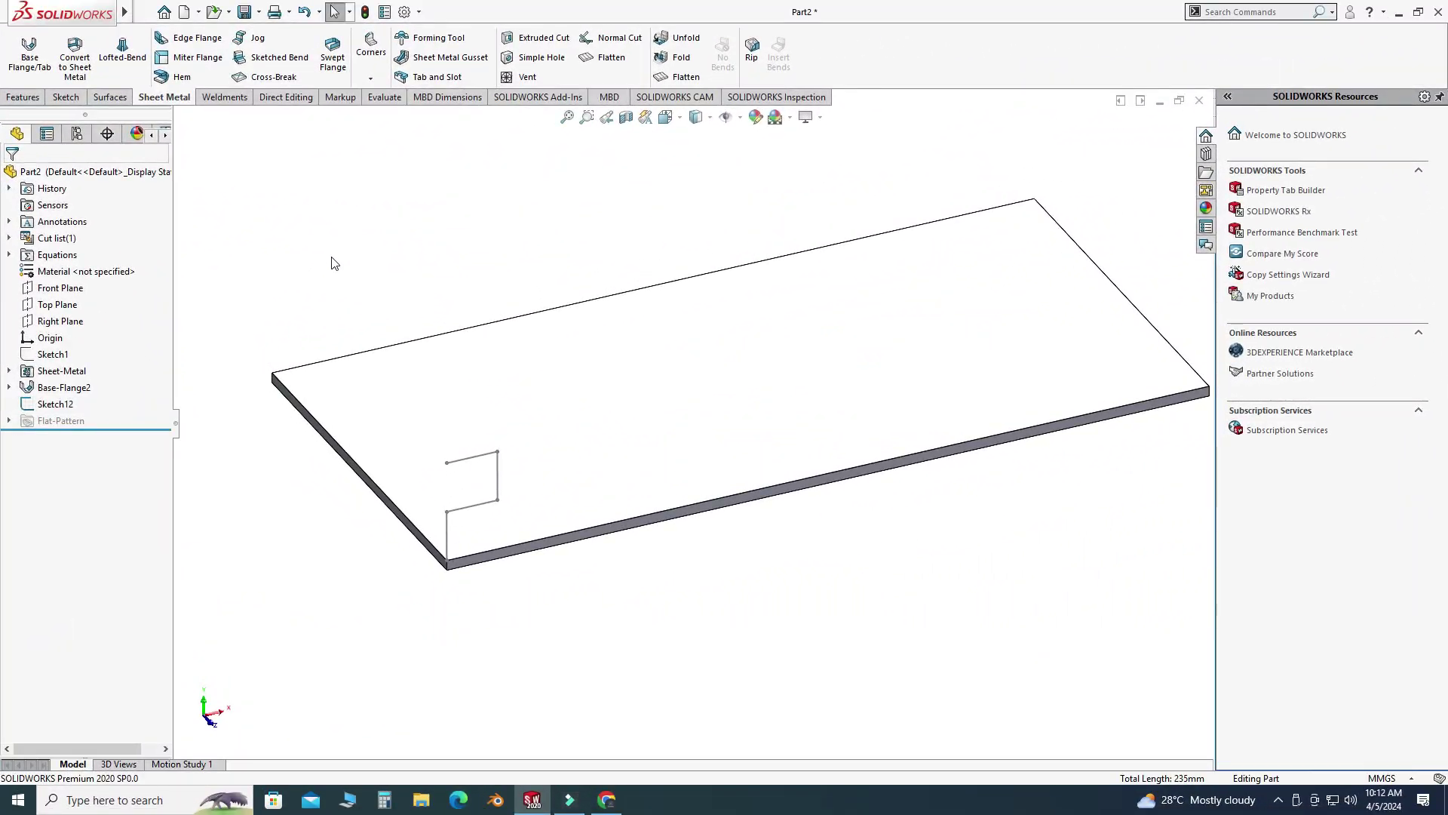
Start a Miter Flange from Sketch12 and turn off the default bend radius.
{"action": "left_click", "coordinate": [202, 64]}
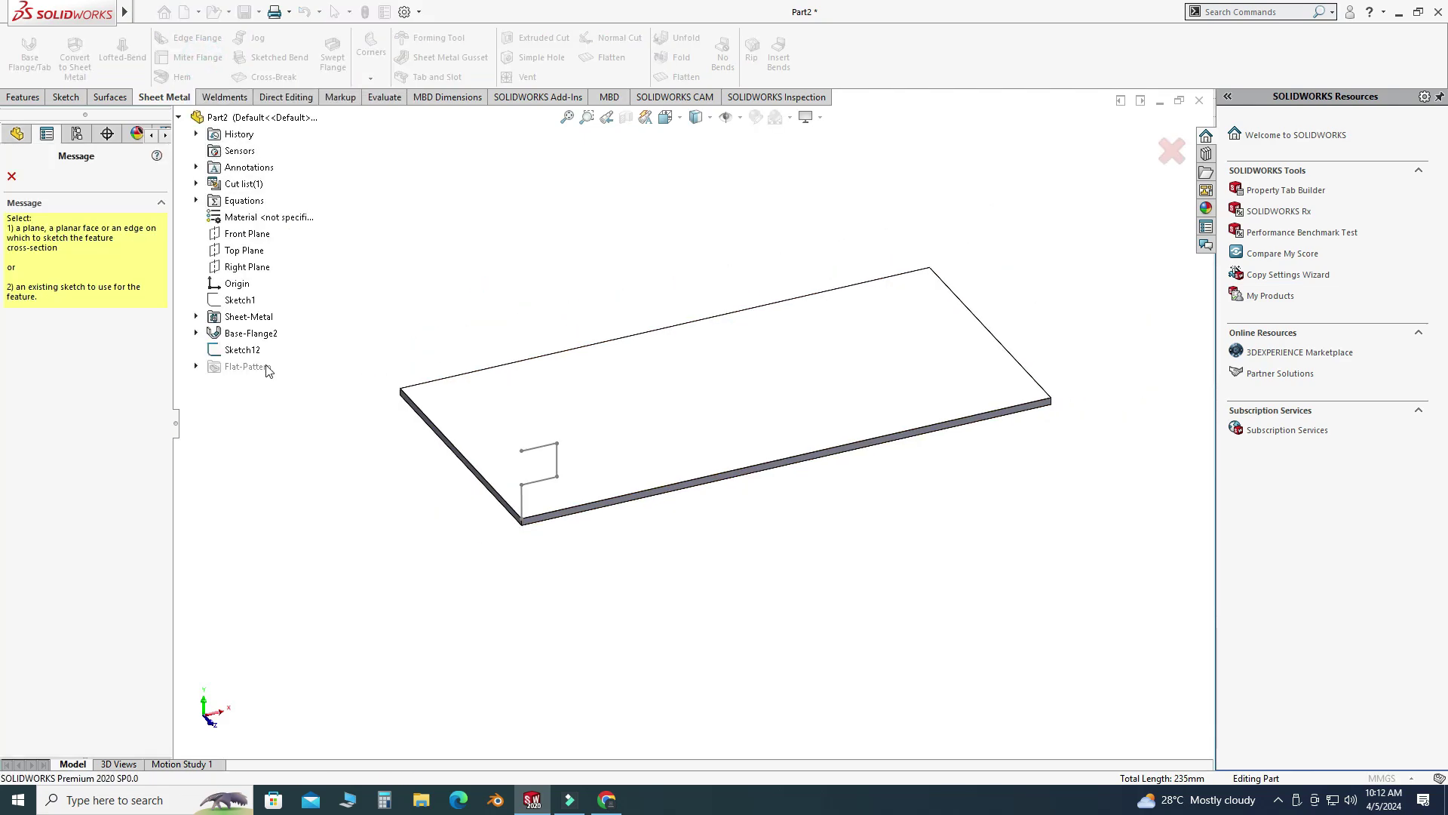
{"action": "left_click", "coordinate": [250, 350]}
{"action": "mouse_move", "coordinate": [424, 494]}
{"action": "middle_mouse_down"}
{"action": "mouse_move", "coordinate": [430, 443]}
{"action": "mouse_move", "coordinate": [423, 470]}
{"action": "middle_mouse_up"}
{"action": "left_click", "coordinate": [65, 261]}
Set the miter flange bend radius to 0.70 mm.
{"action": "left_click", "coordinate": [73, 281]}
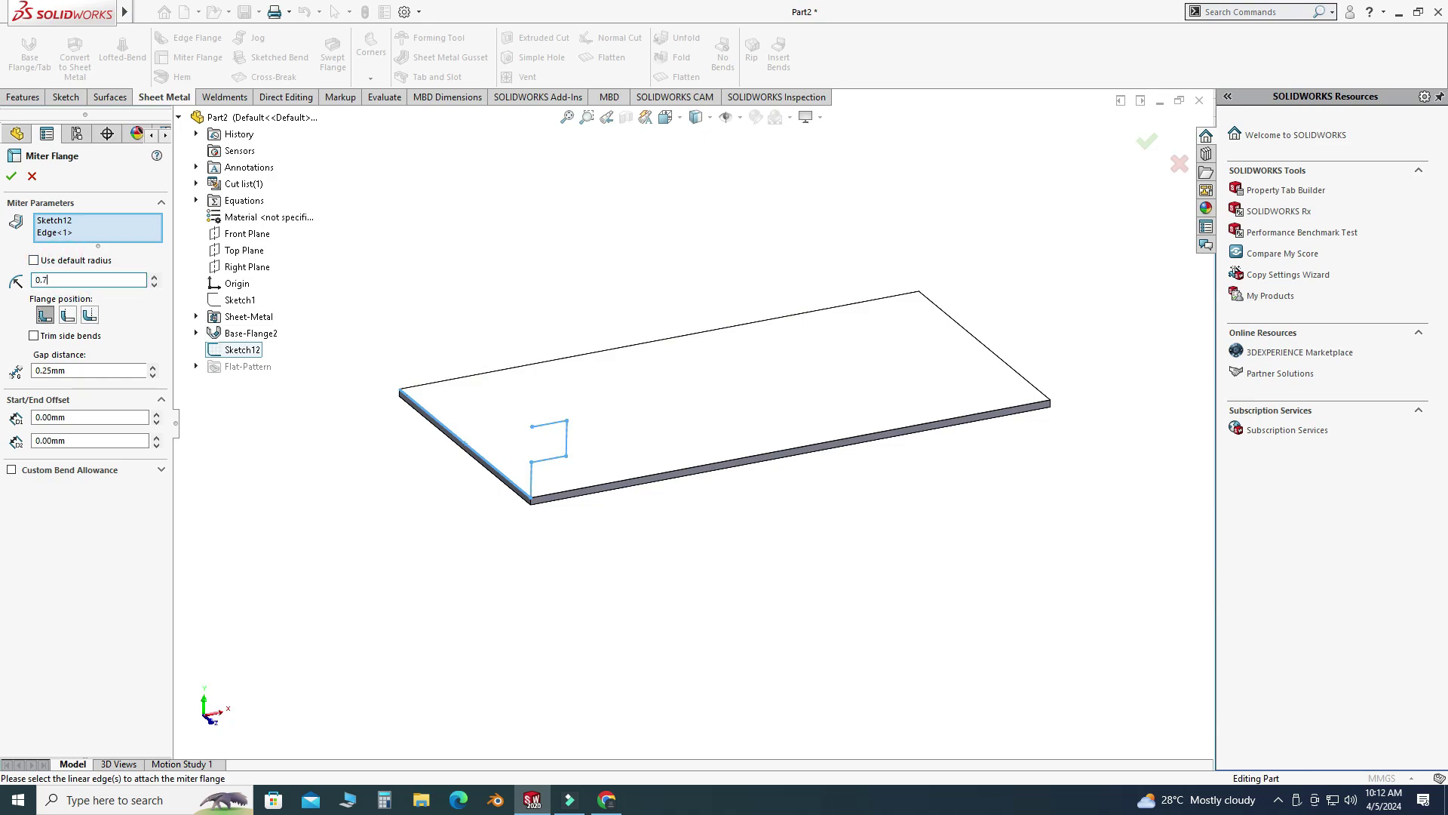
{"action": "type", "text": "0.7"}
{"action": "key", "text": "Return"}
{"action": "middle_click_drag", "start_coordinate": [488, 466], "coordinate": [496, 438]}
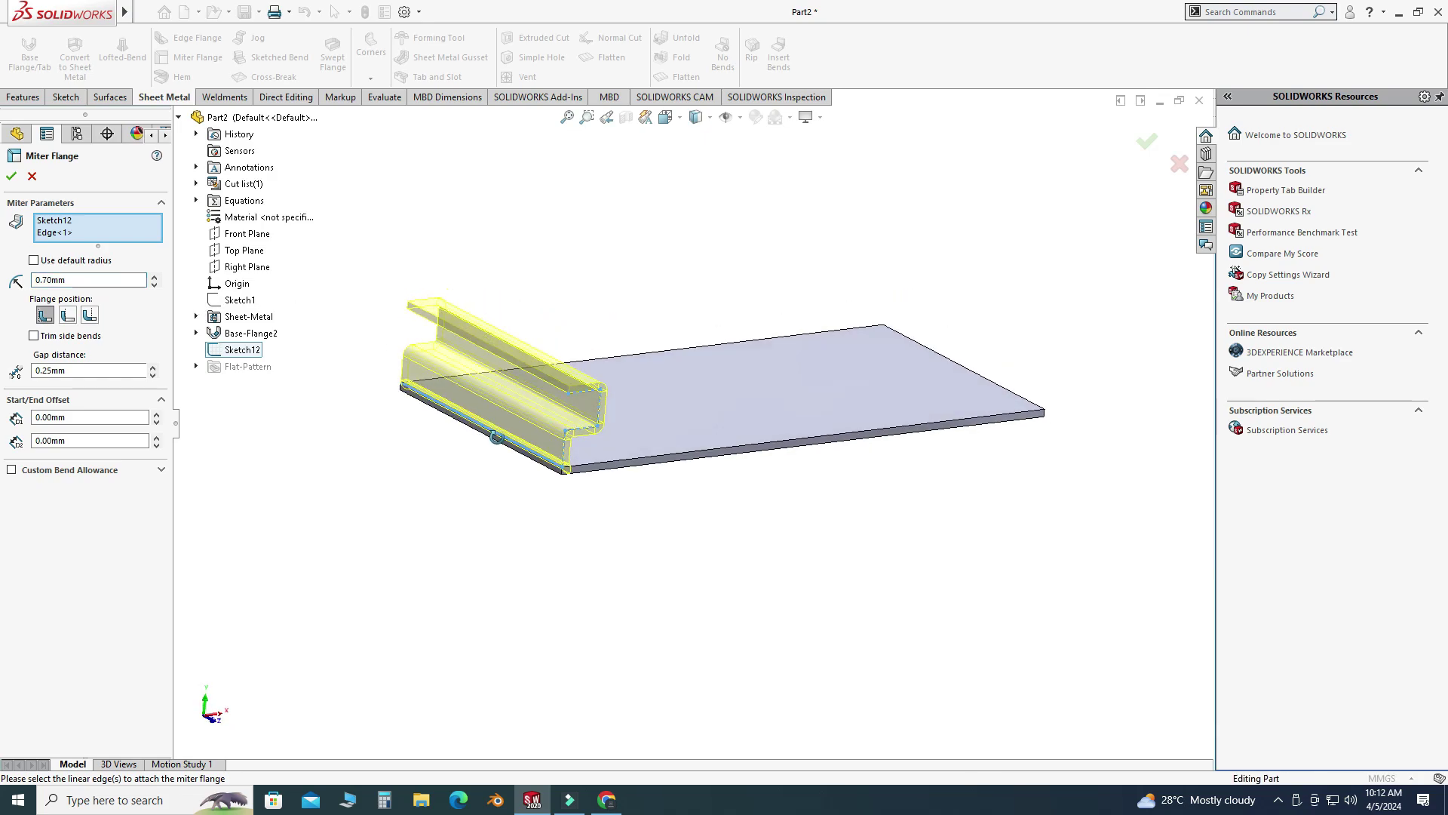
{"action": "scroll", "coordinate": [582, 322], "scroll_direction": "down", "scroll_amount": 2}
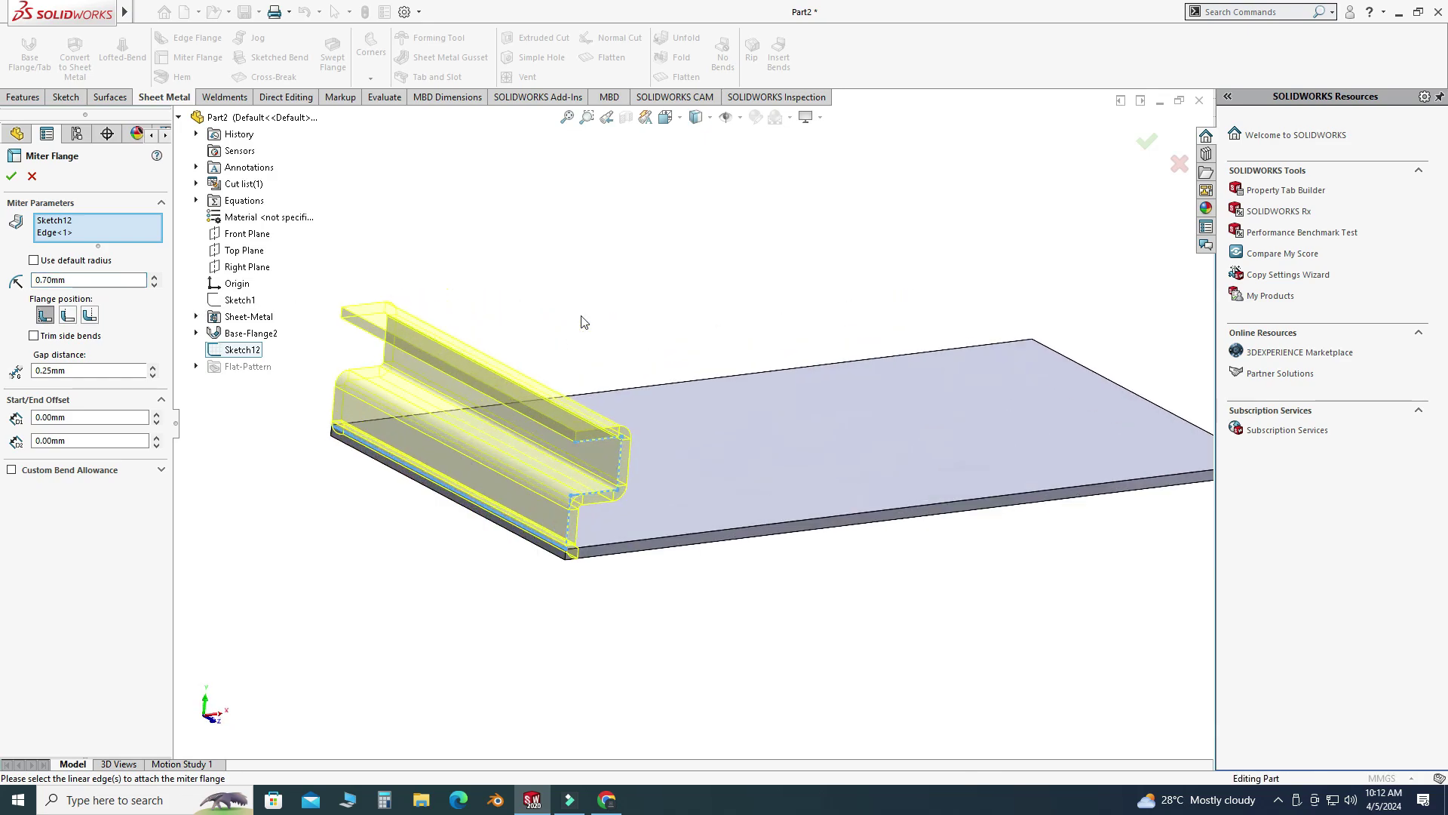
Add the plate's back, right and front edges to the miter flange.
{"action": "left_click", "coordinate": [596, 391]}
{"action": "scroll", "coordinate": [702, 386], "scroll_direction": "up", "scroll_amount": 1}
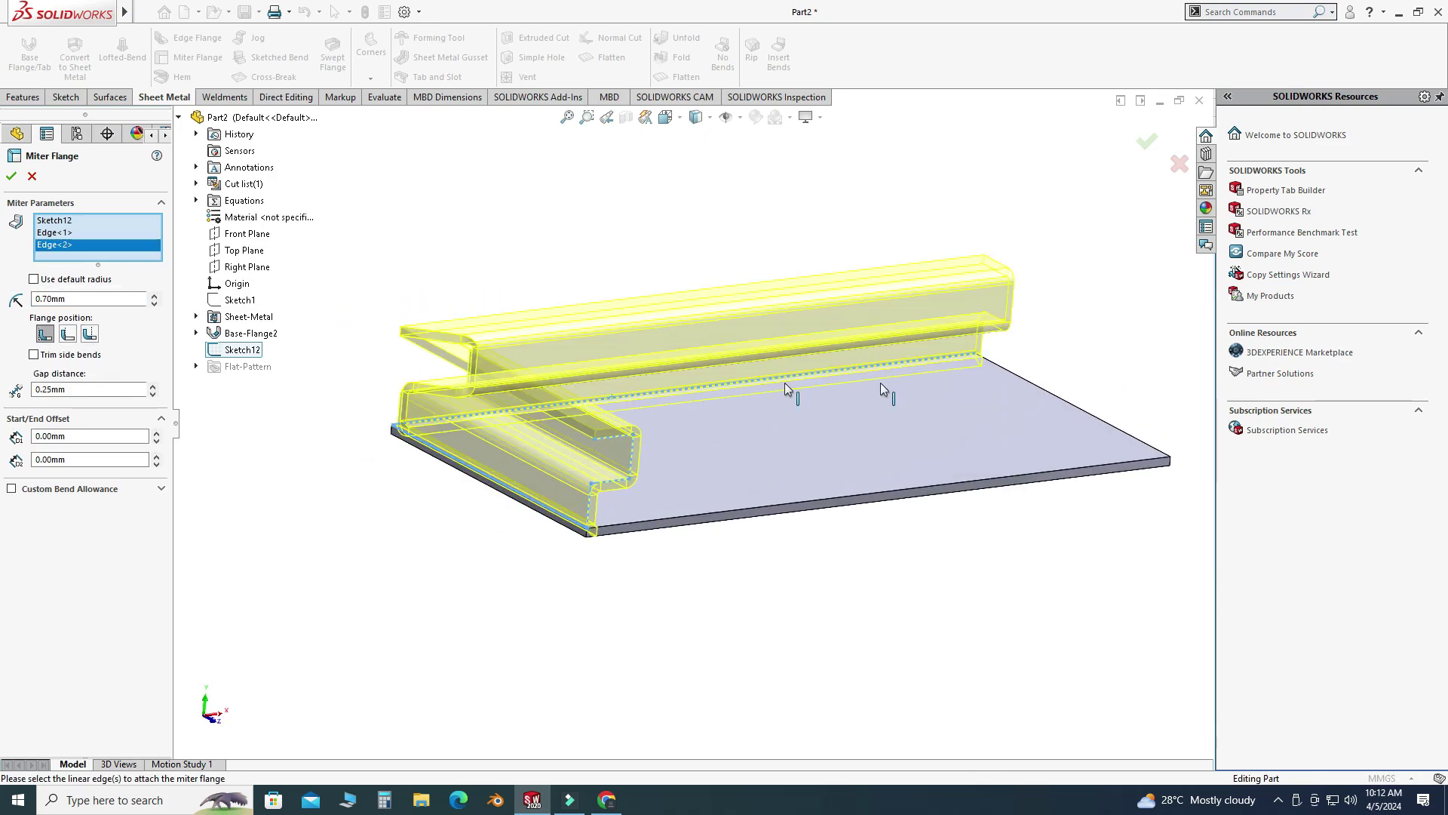
{"action": "left_click", "coordinate": [1072, 405]}
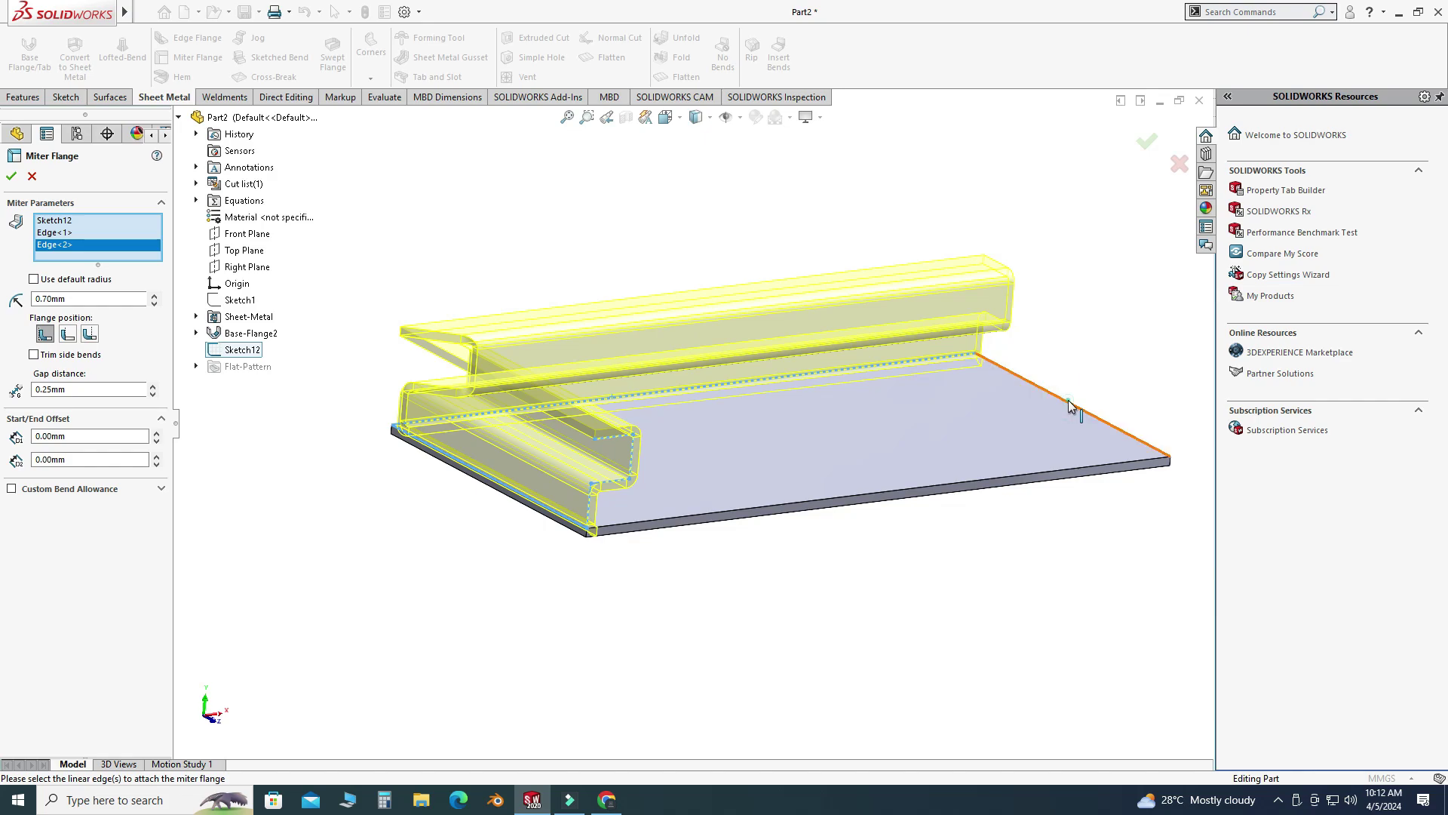
{"action": "left_click", "coordinate": [803, 507]}
Set the corner gap distance to 1.00 mm.
{"action": "scroll", "coordinate": [626, 390], "scroll_direction": "down", "scroll_amount": 2}
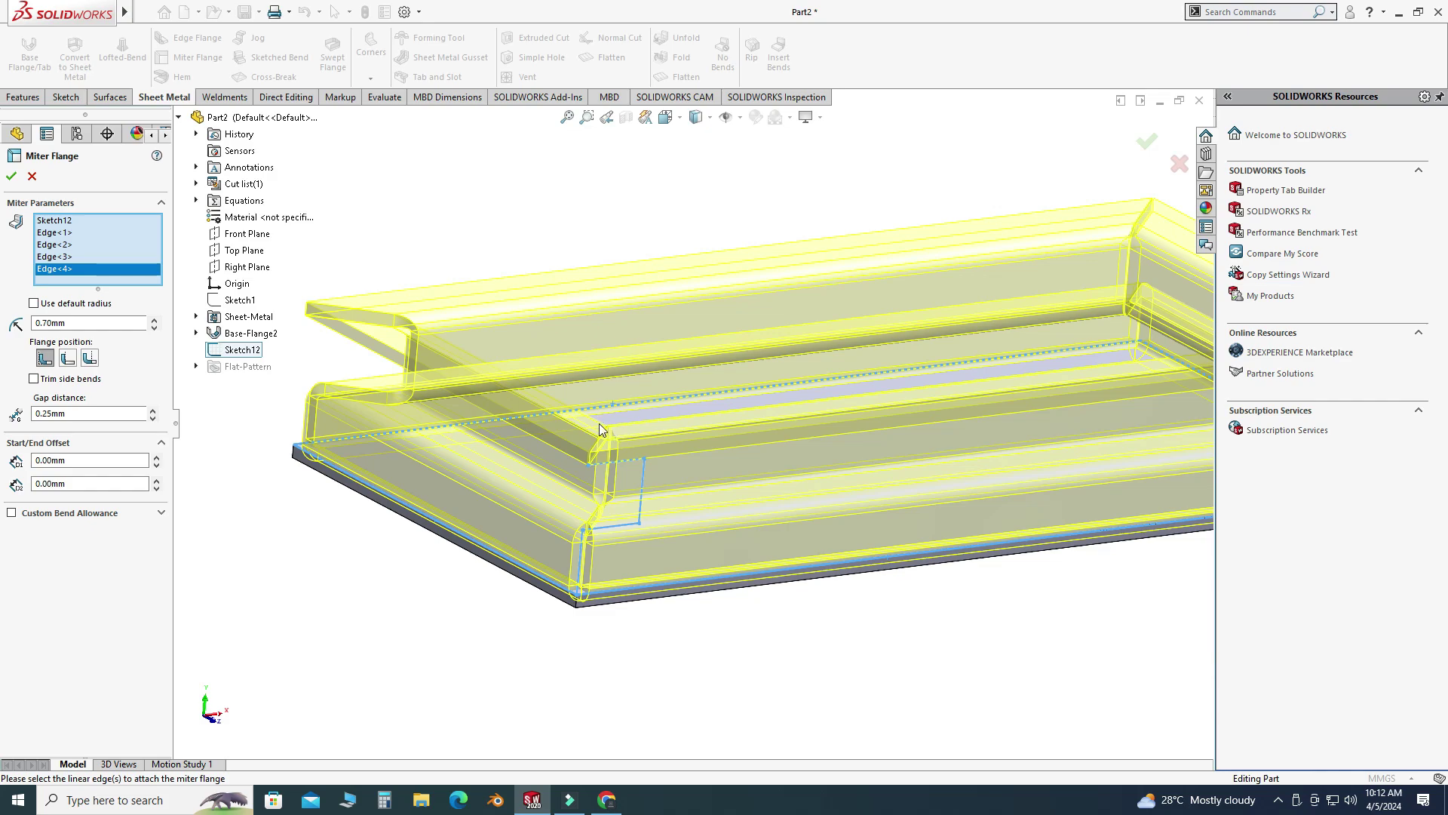
{"action": "scroll", "coordinate": [599, 424], "scroll_direction": "down", "scroll_amount": 2}
{"action": "double_click", "coordinate": [75, 414]}
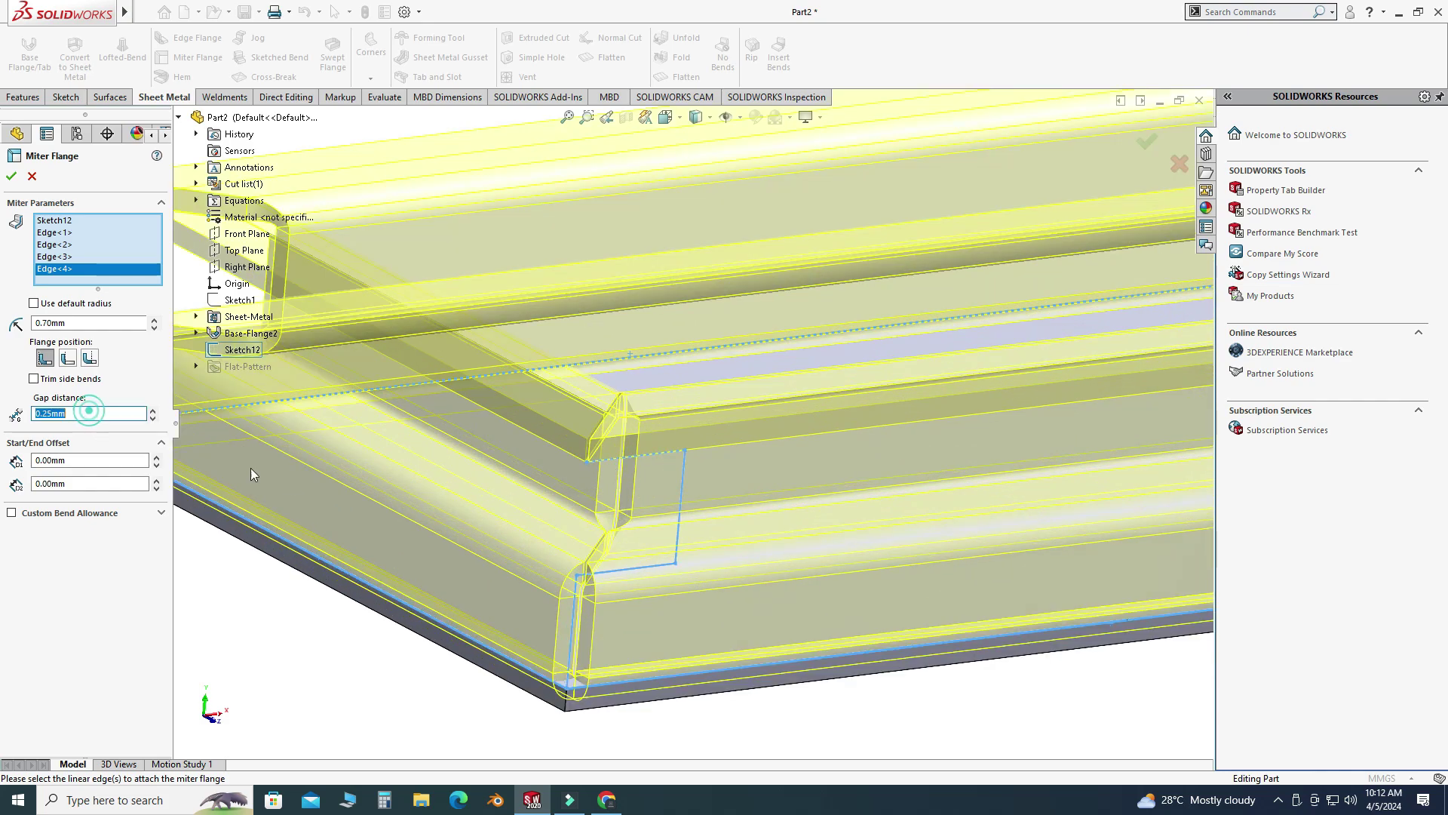
{"action": "type", "text": "1"}
{"action": "key", "text": "Return"}
{"action": "scroll", "coordinate": [591, 467], "scroll_direction": "down", "scroll_amount": 2}
{"action": "scroll", "coordinate": [550, 414], "scroll_direction": "up", "scroll_amount": 2}
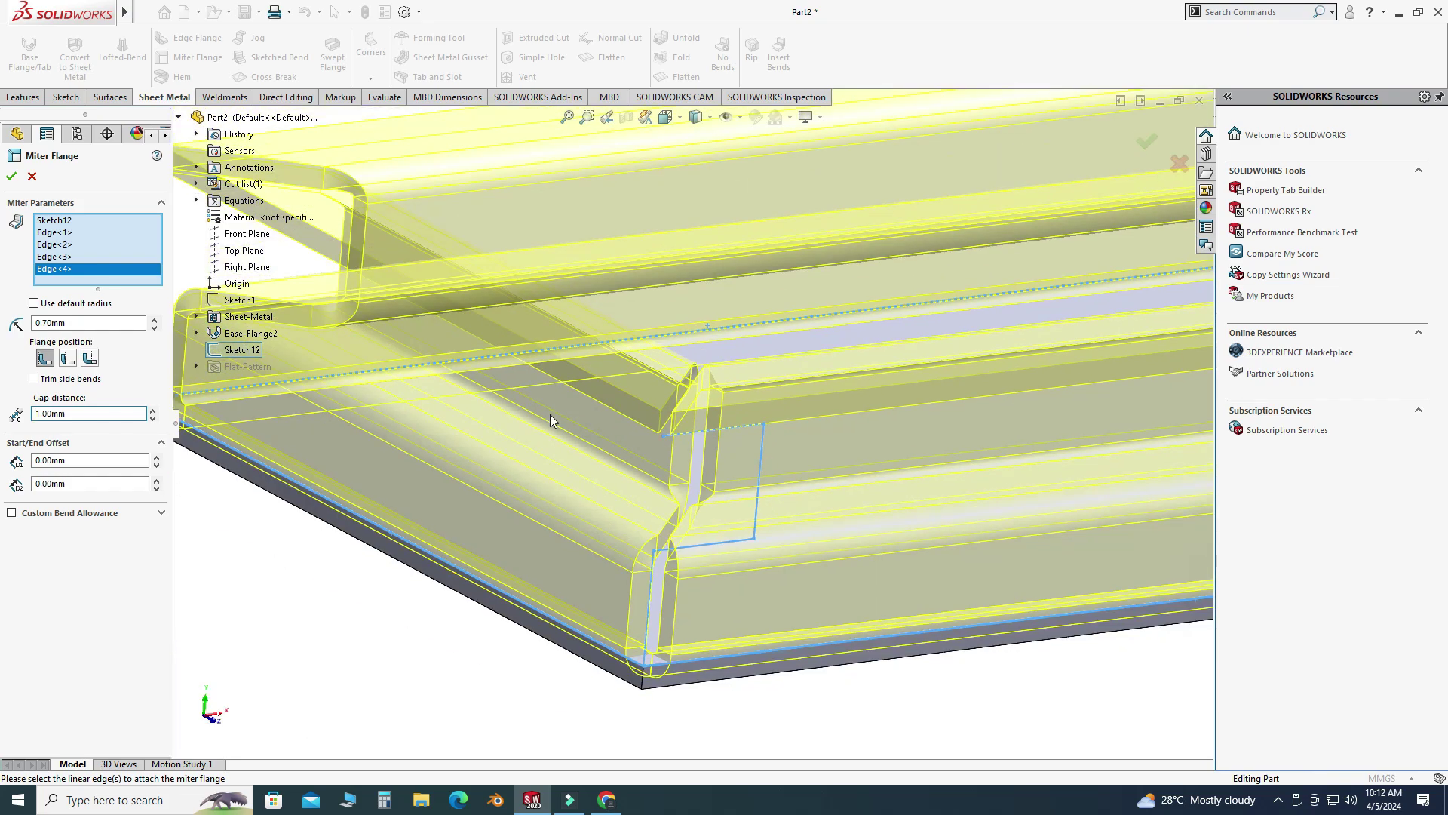
{"action": "scroll", "coordinate": [550, 414], "scroll_direction": "up", "scroll_amount": 4}
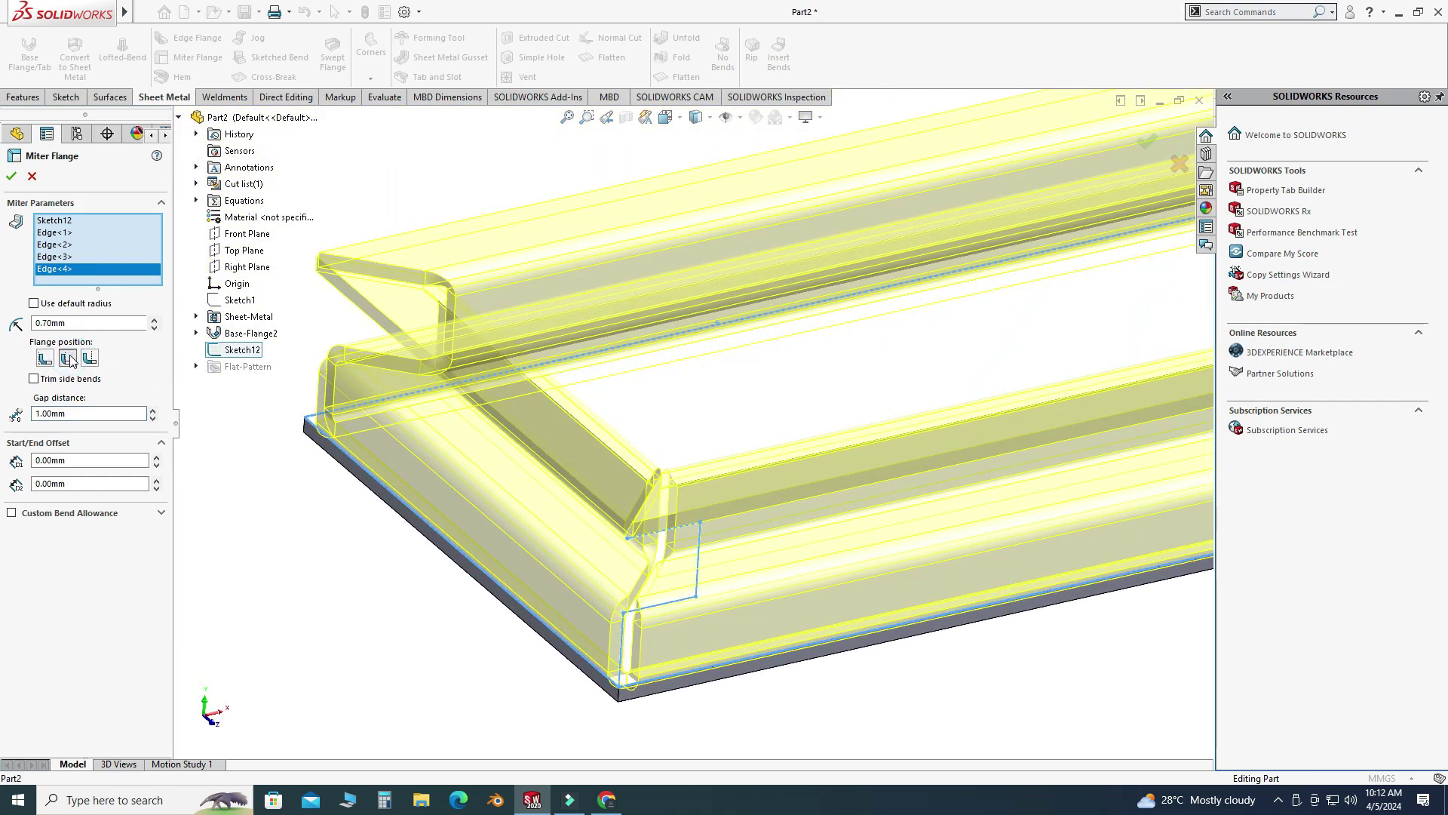
{"action": "left_click", "coordinate": [68, 359]}
Set the flange to bend outside and step the start offset up to test it.
{"action": "left_click", "coordinate": [90, 359]}
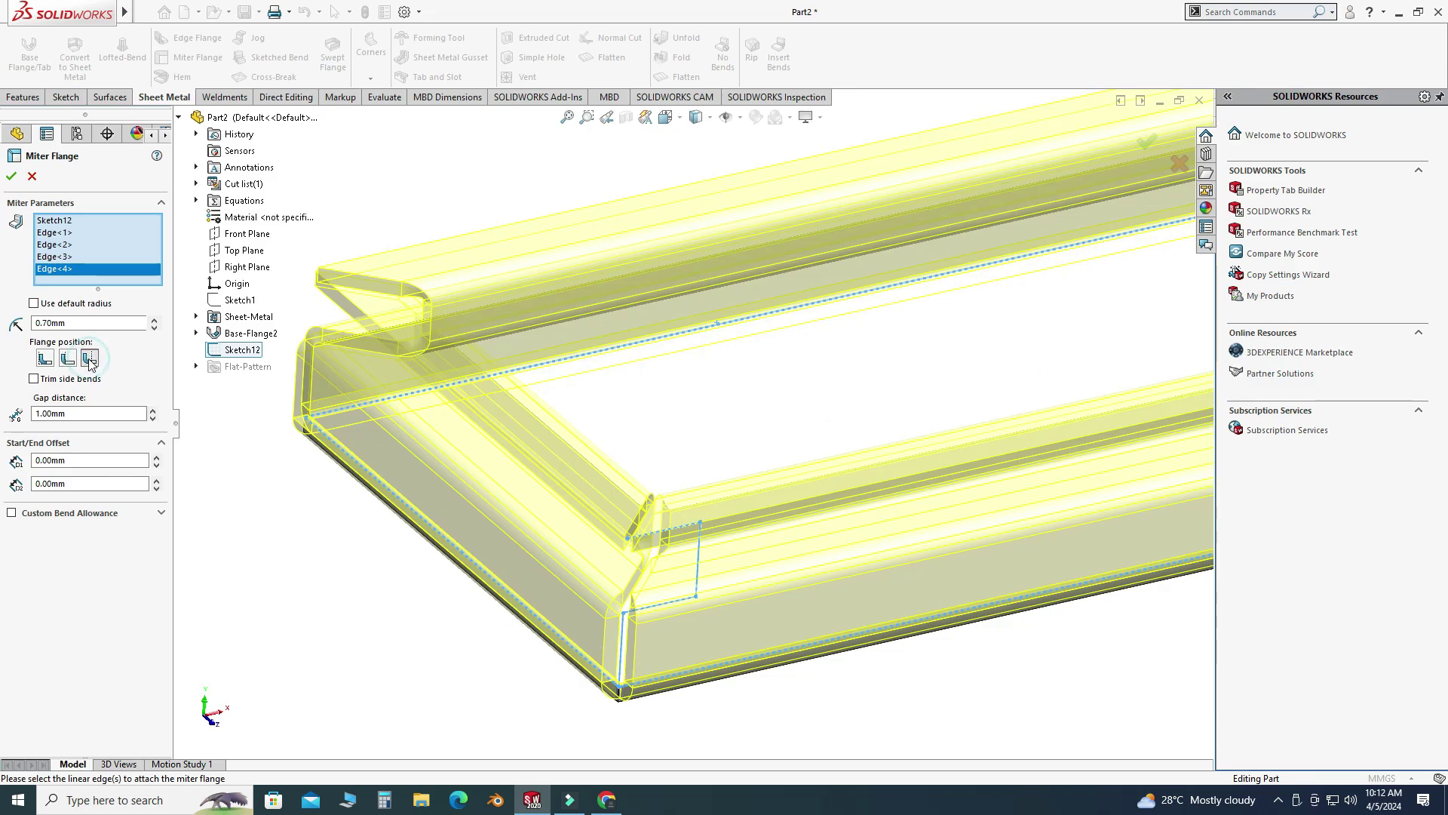
{"action": "mouse_move", "coordinate": [534, 608]}
{"action": "middle_mouse_down"}
{"action": "mouse_move", "coordinate": [528, 573]}
{"action": "mouse_move", "coordinate": [534, 608]}
{"action": "middle_mouse_up"}
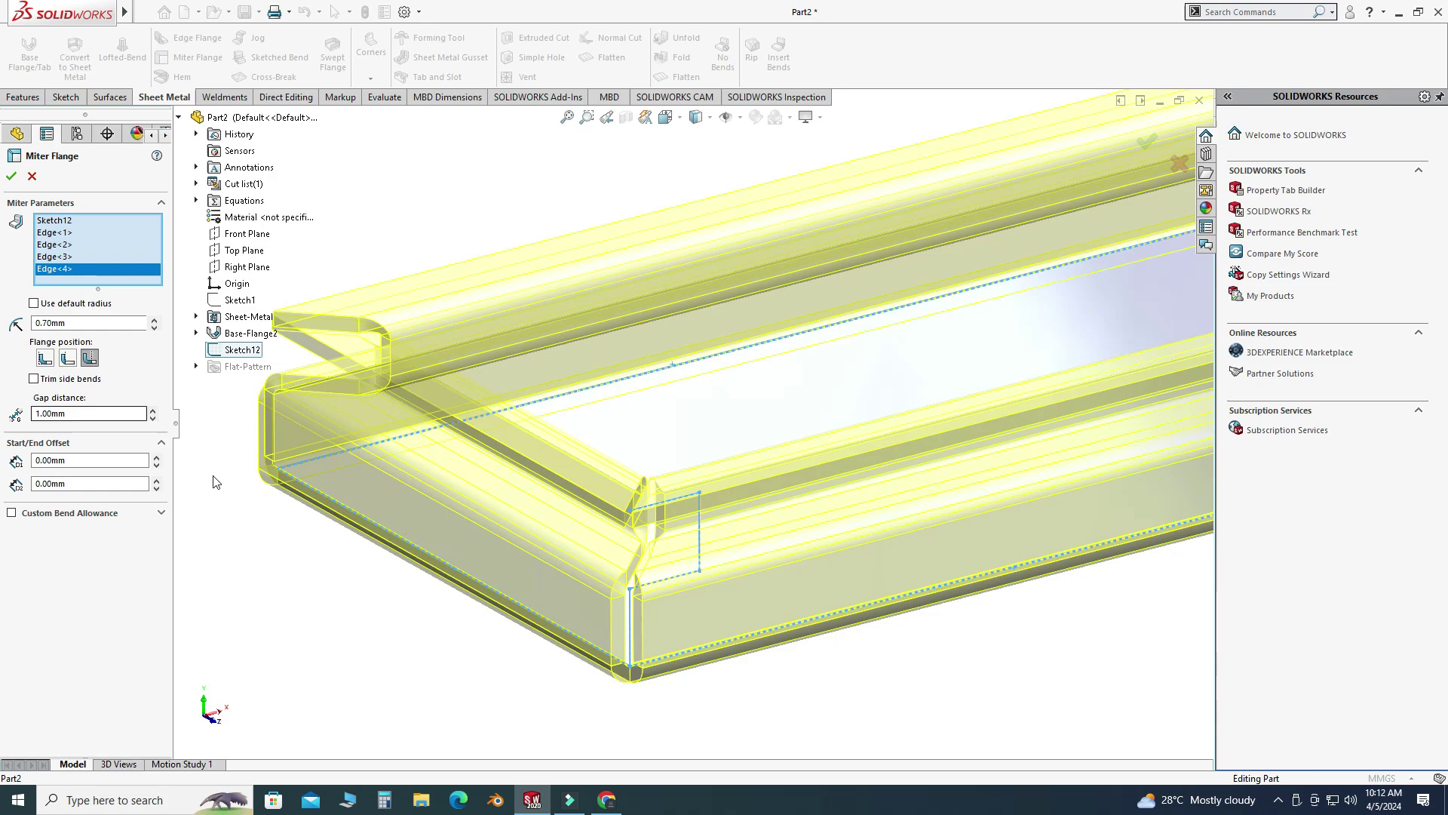
{"action": "left_click", "coordinate": [158, 458]}
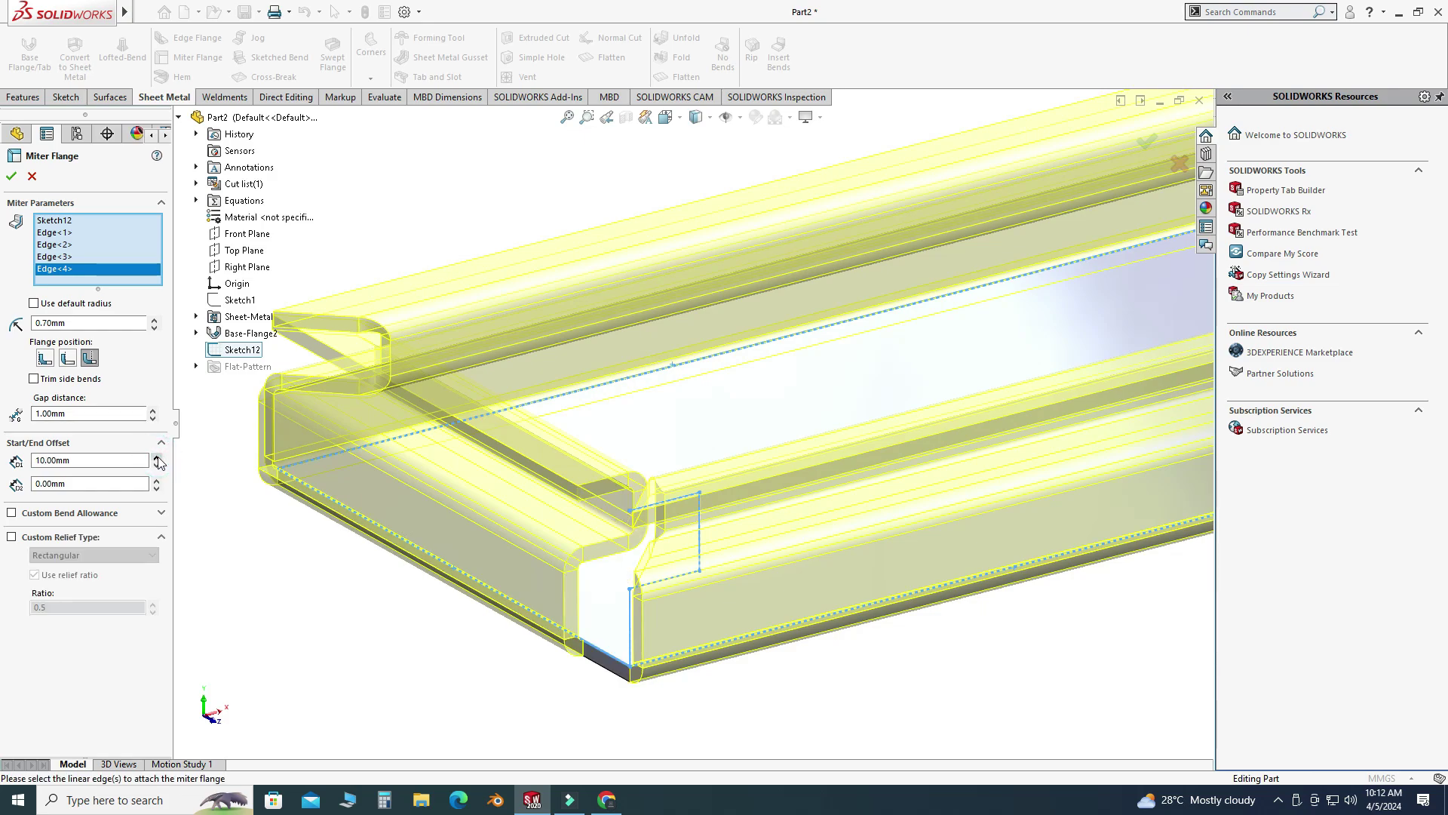
{"action": "left_click", "coordinate": [157, 458]}
{"action": "left_click", "coordinate": [158, 457]}
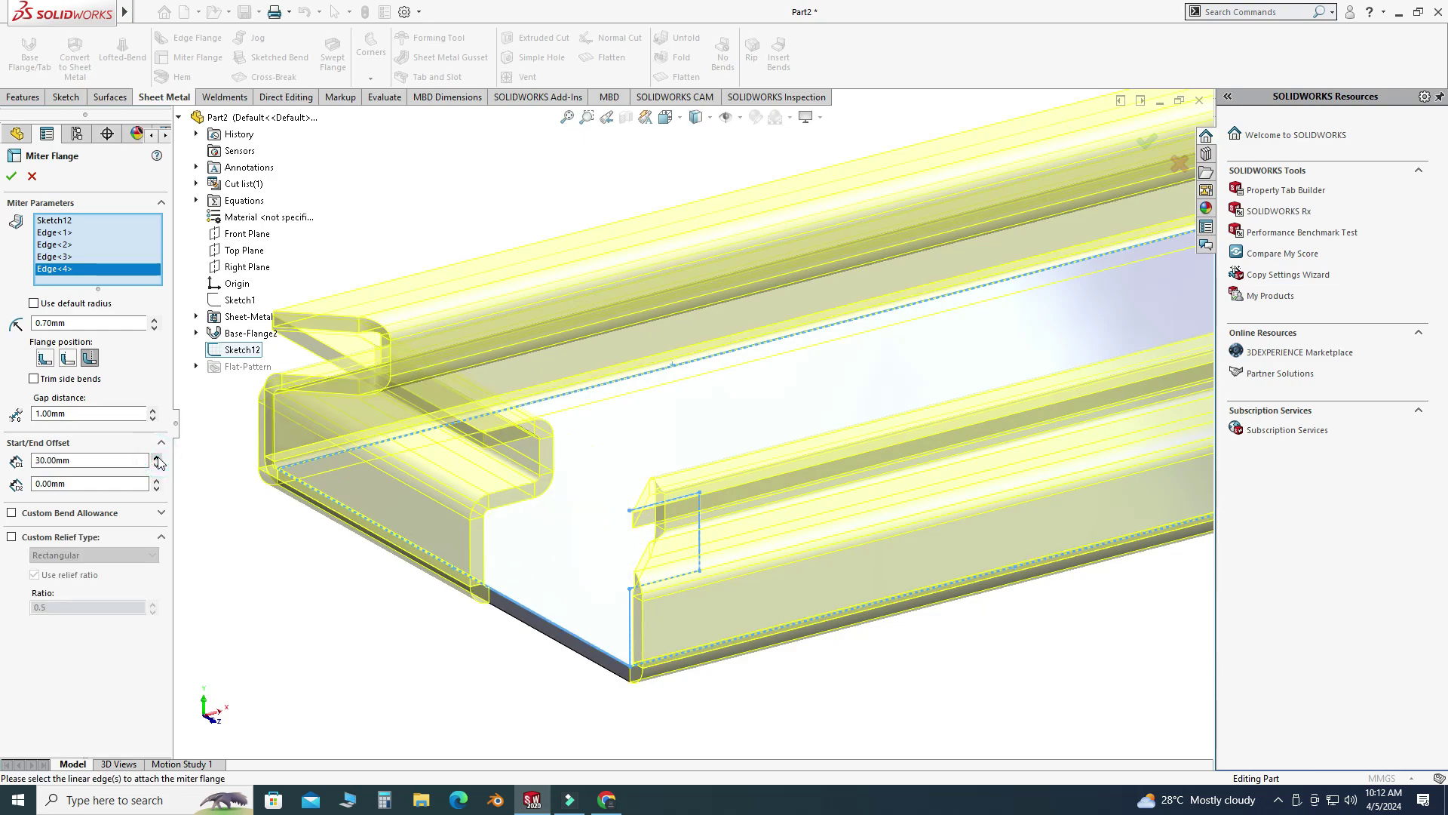
{"action": "left_click", "coordinate": [158, 457]}
Reset the start offset to 0 mm and accept the miter flange.
{"action": "double_click", "coordinate": [118, 459]}
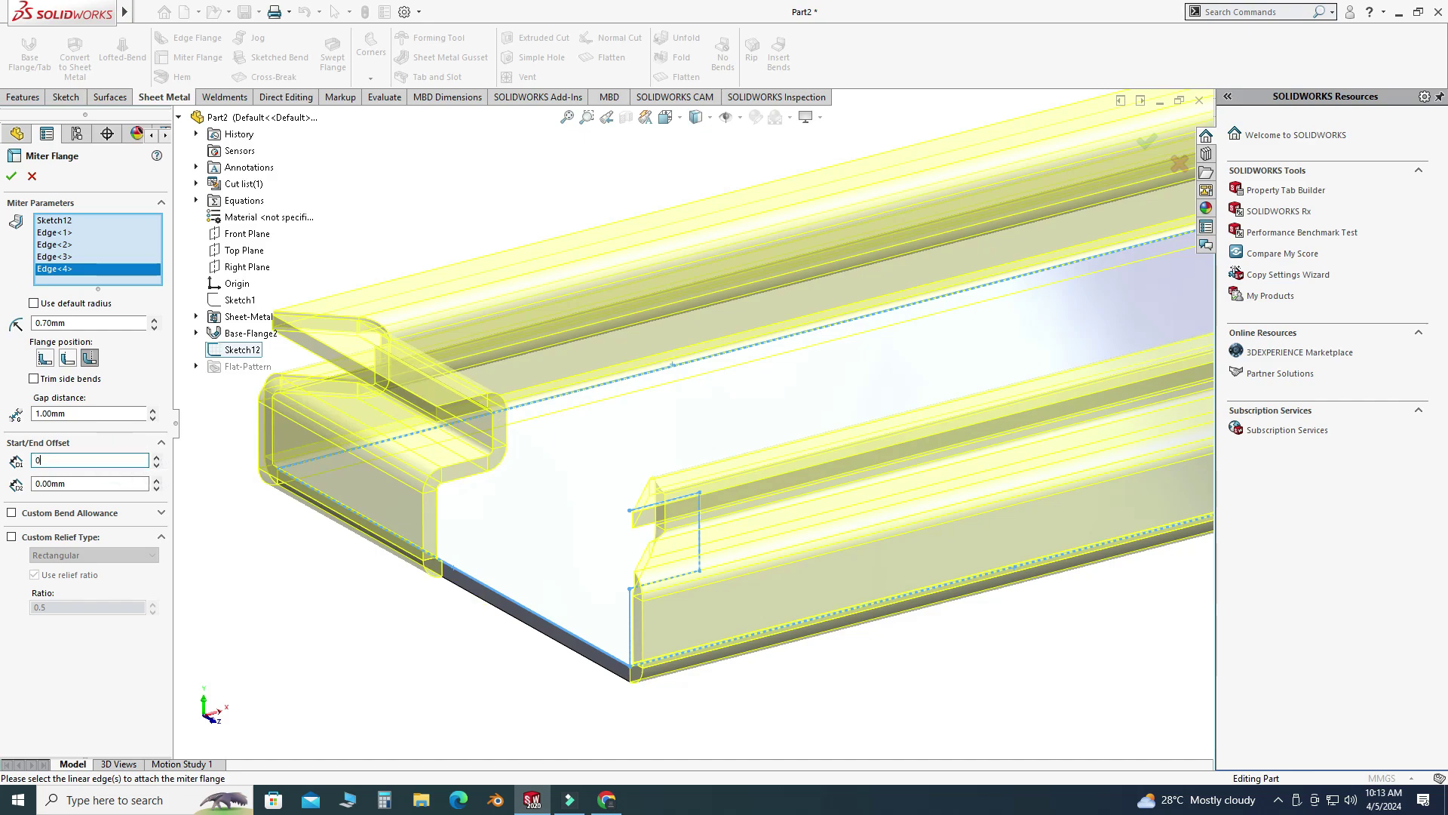
{"action": "type", "text": "00mm"}
{"action": "scroll", "coordinate": [513, 596], "scroll_direction": "up", "scroll_amount": 2}
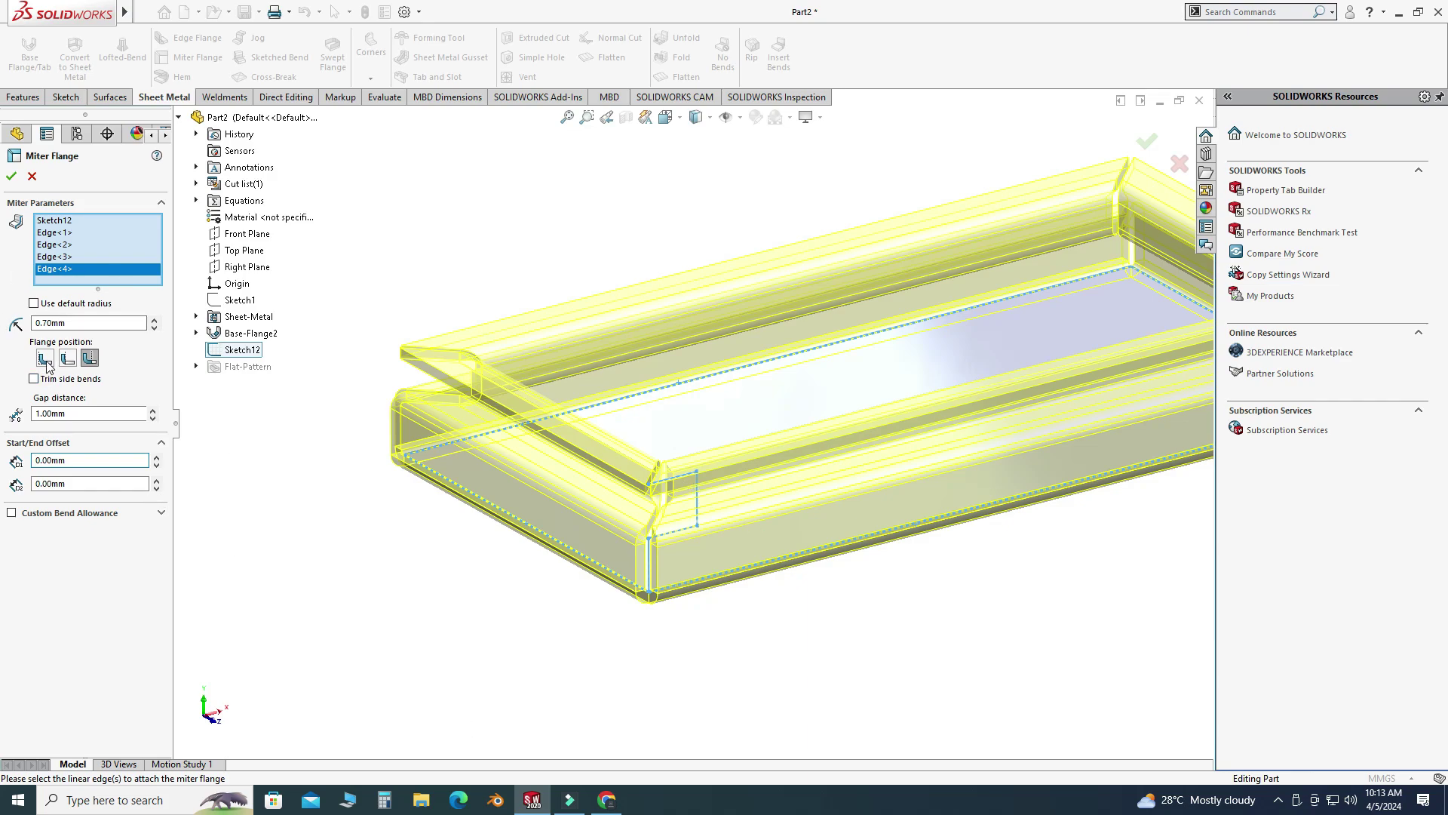
{"action": "left_click", "coordinate": [11, 177]}
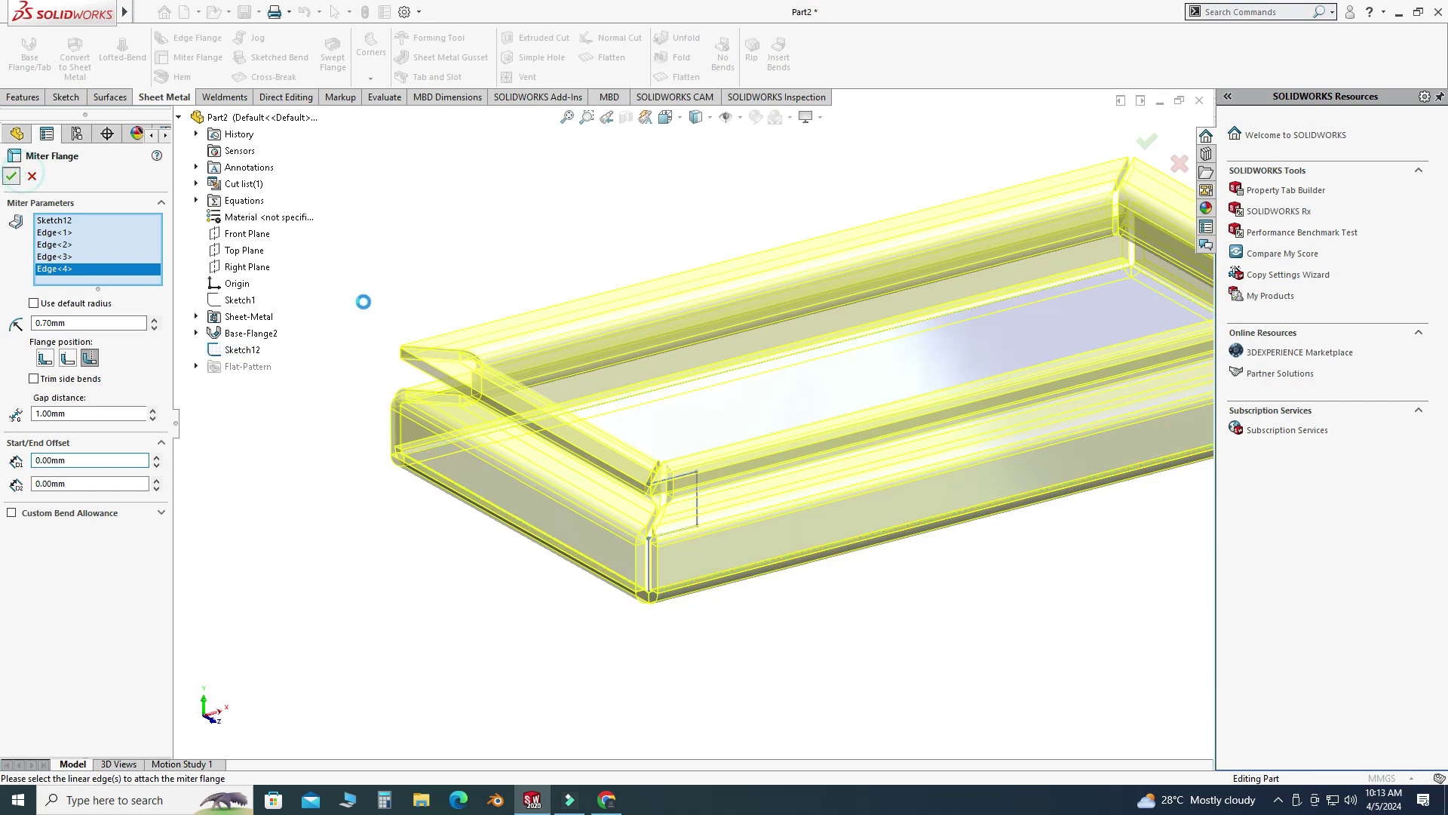
Zoom to fit, flatten the tray, and view the flat pattern from above.
{"action": "key", "text": "ctrl+7"}
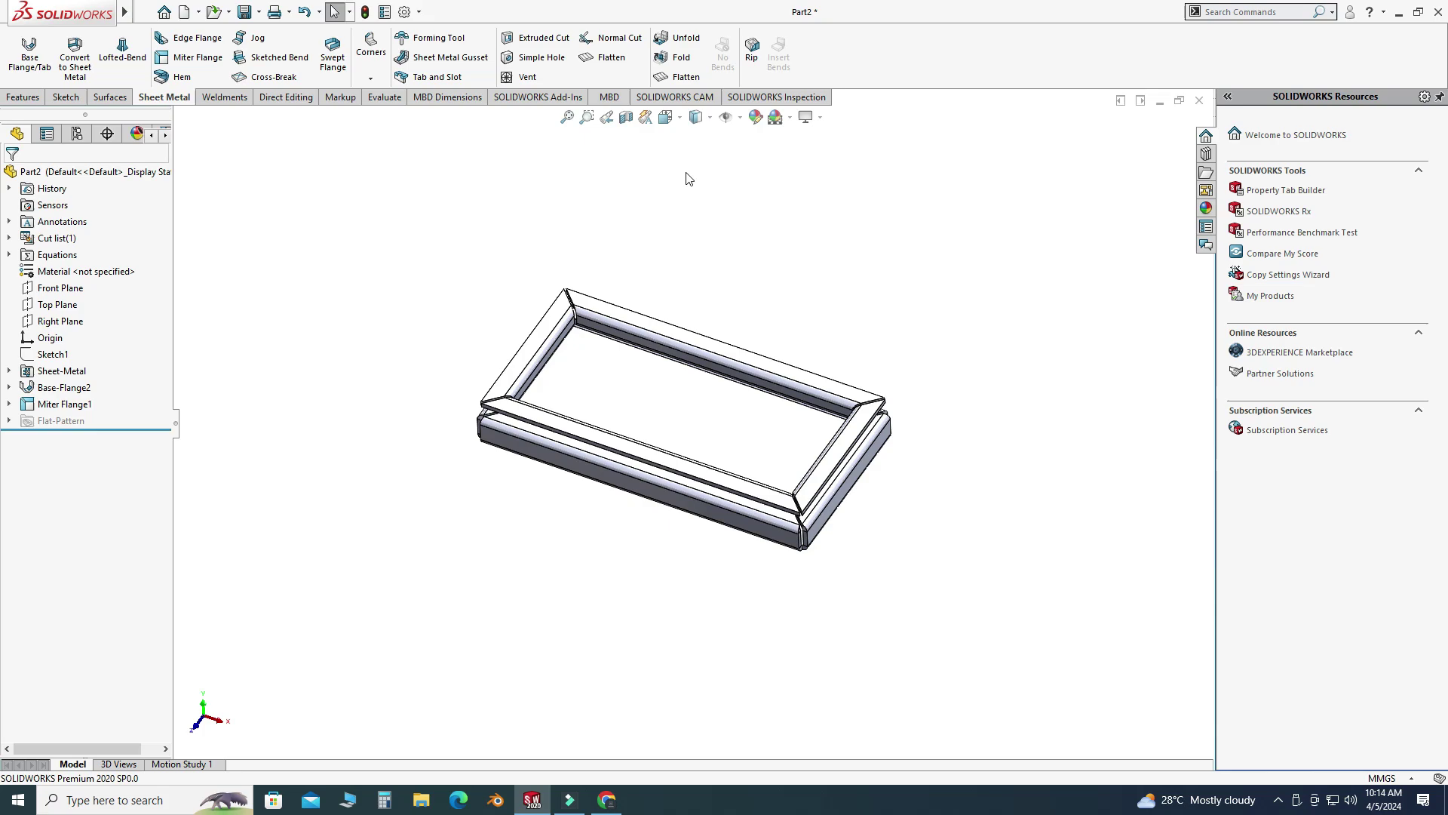
{"action": "left_click", "coordinate": [685, 77]}
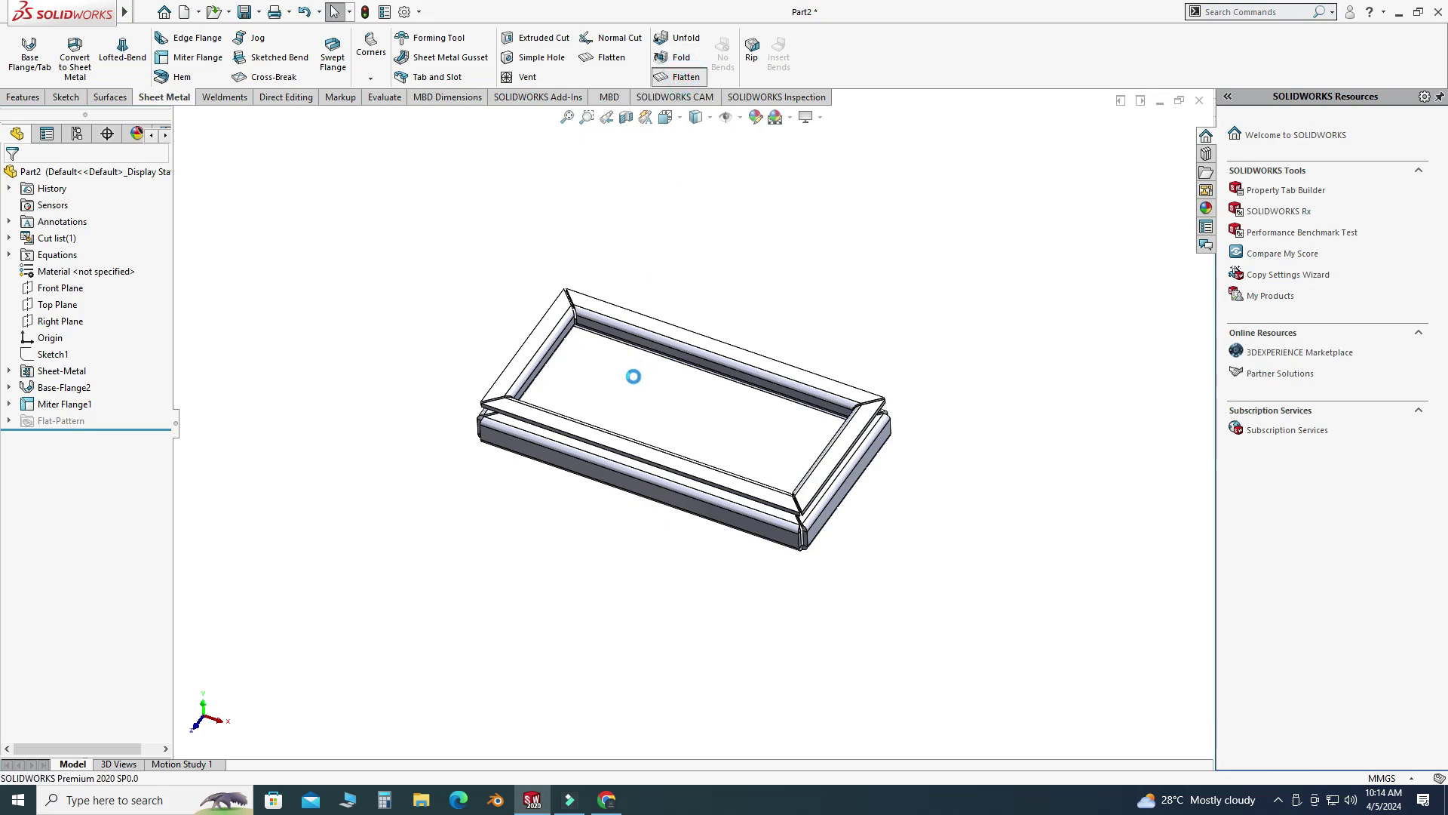
{"action": "middle_click_drag", "start_coordinate": [637, 383], "coordinate": [604, 305]}
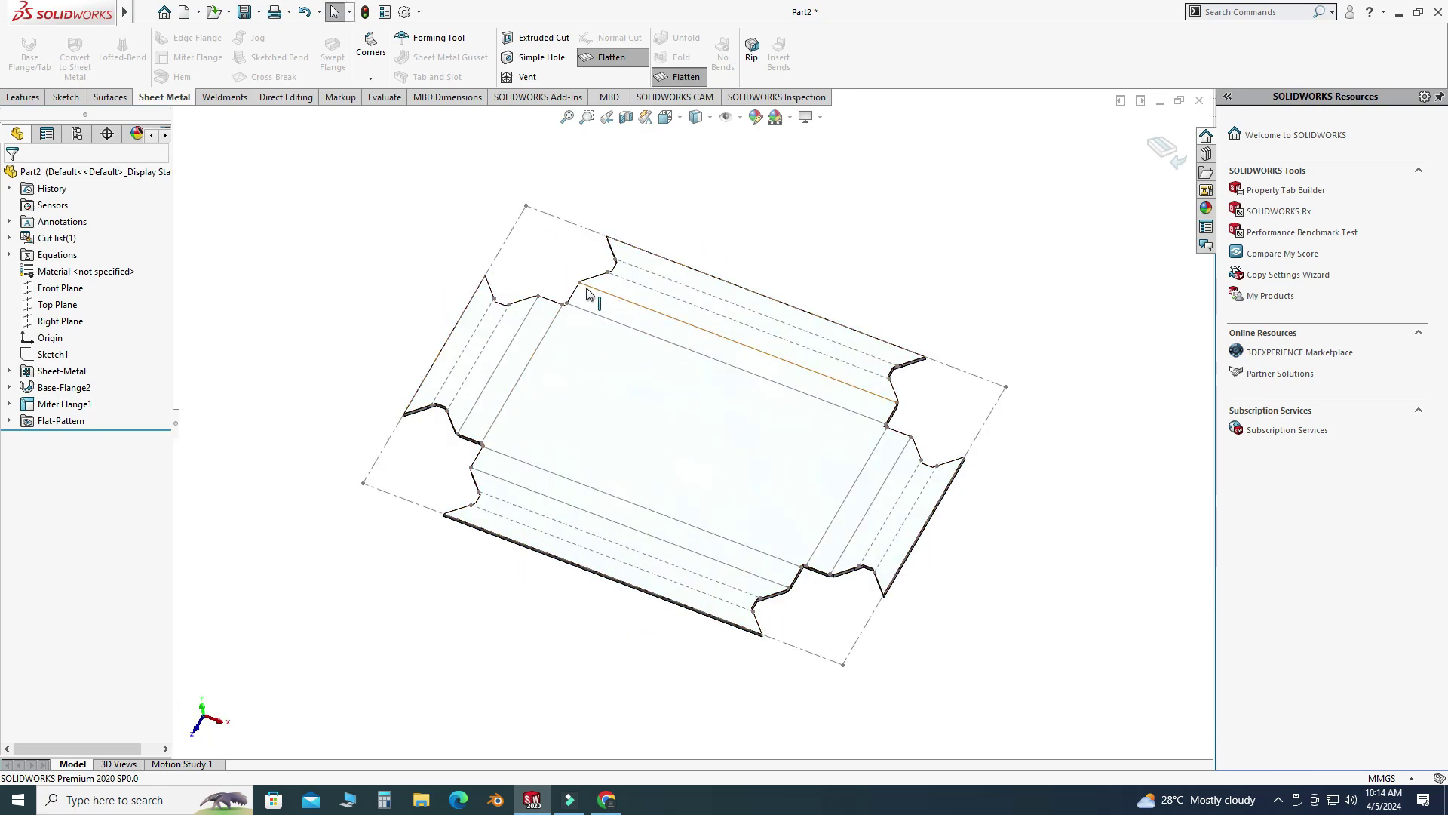
Export the flat pattern to Part2.dxf as sheet metal with bend lines included.
{"action": "right_click", "coordinate": [608, 356]}
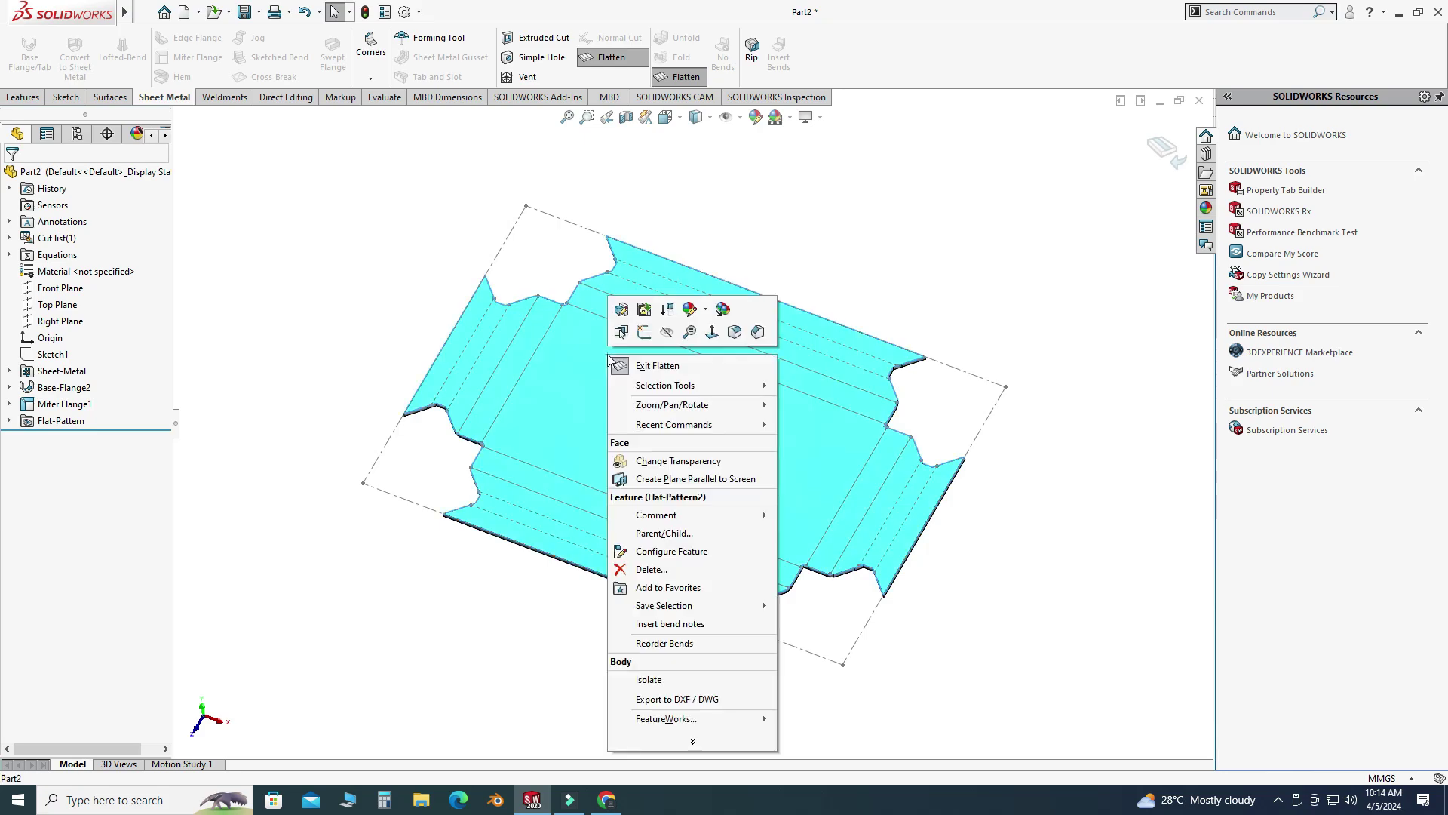
{"action": "left_click", "coordinate": [662, 700]}
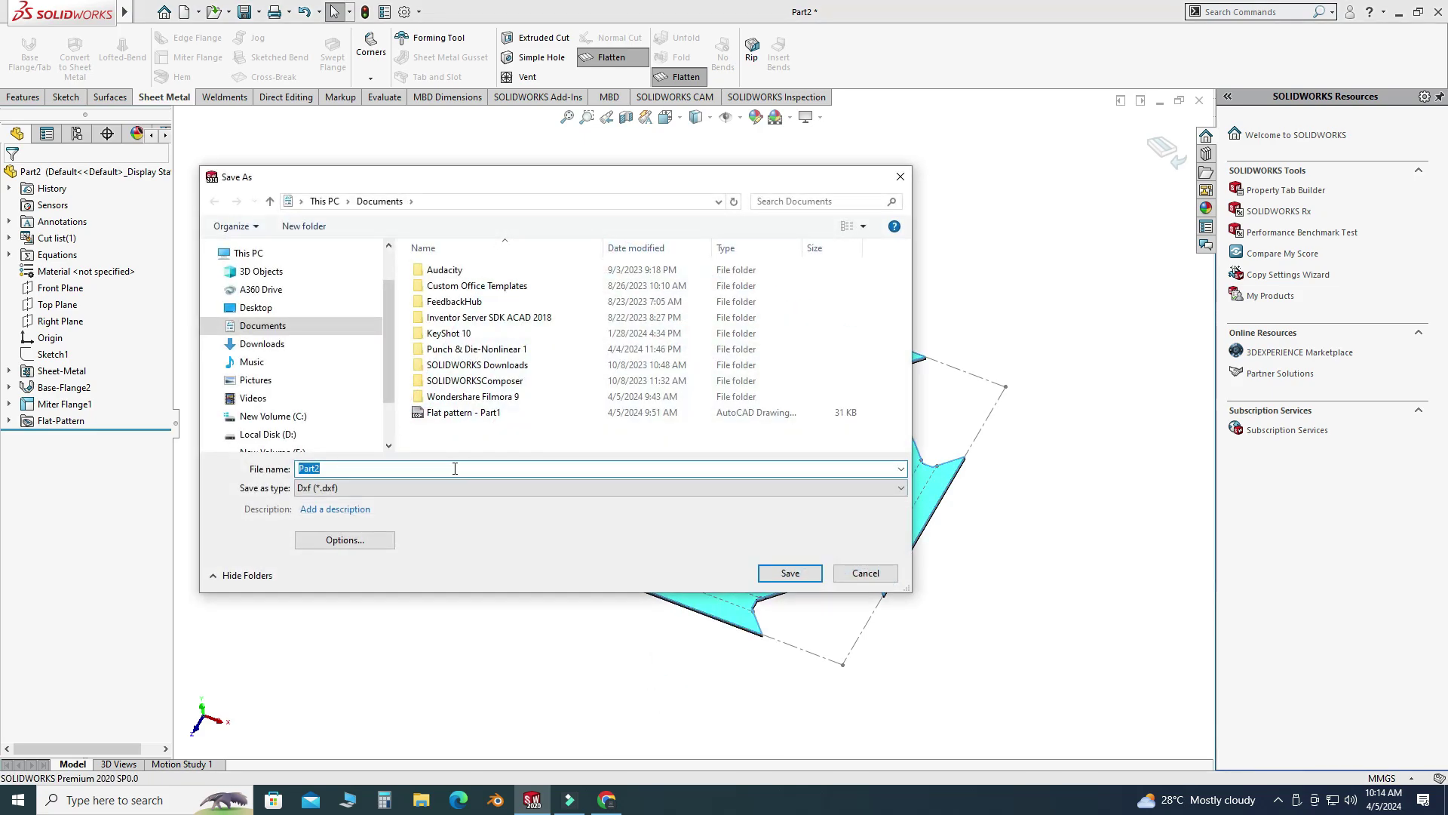
{"action": "left_click", "coordinate": [786, 573]}
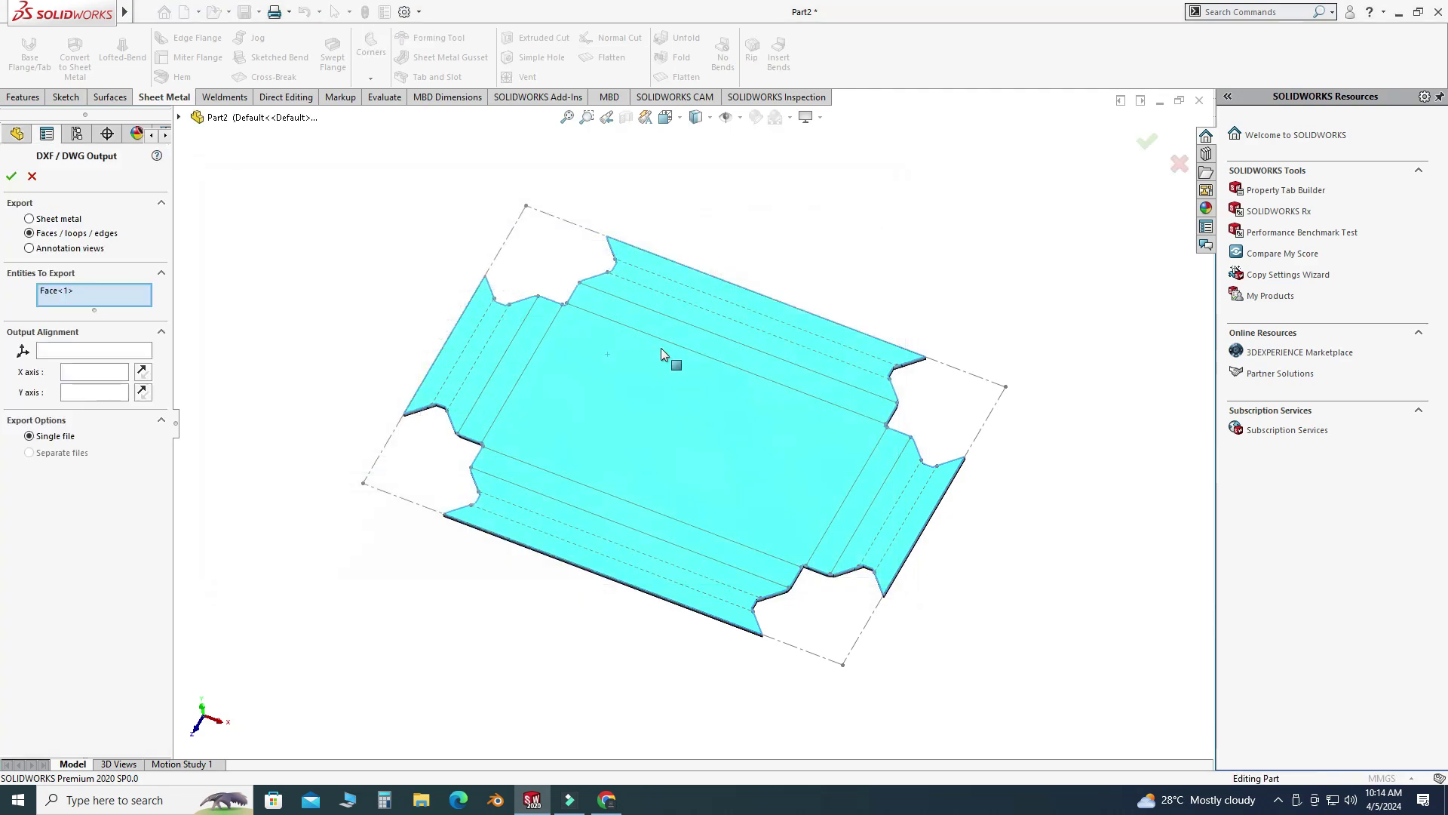
{"action": "left_click", "coordinate": [50, 219]}
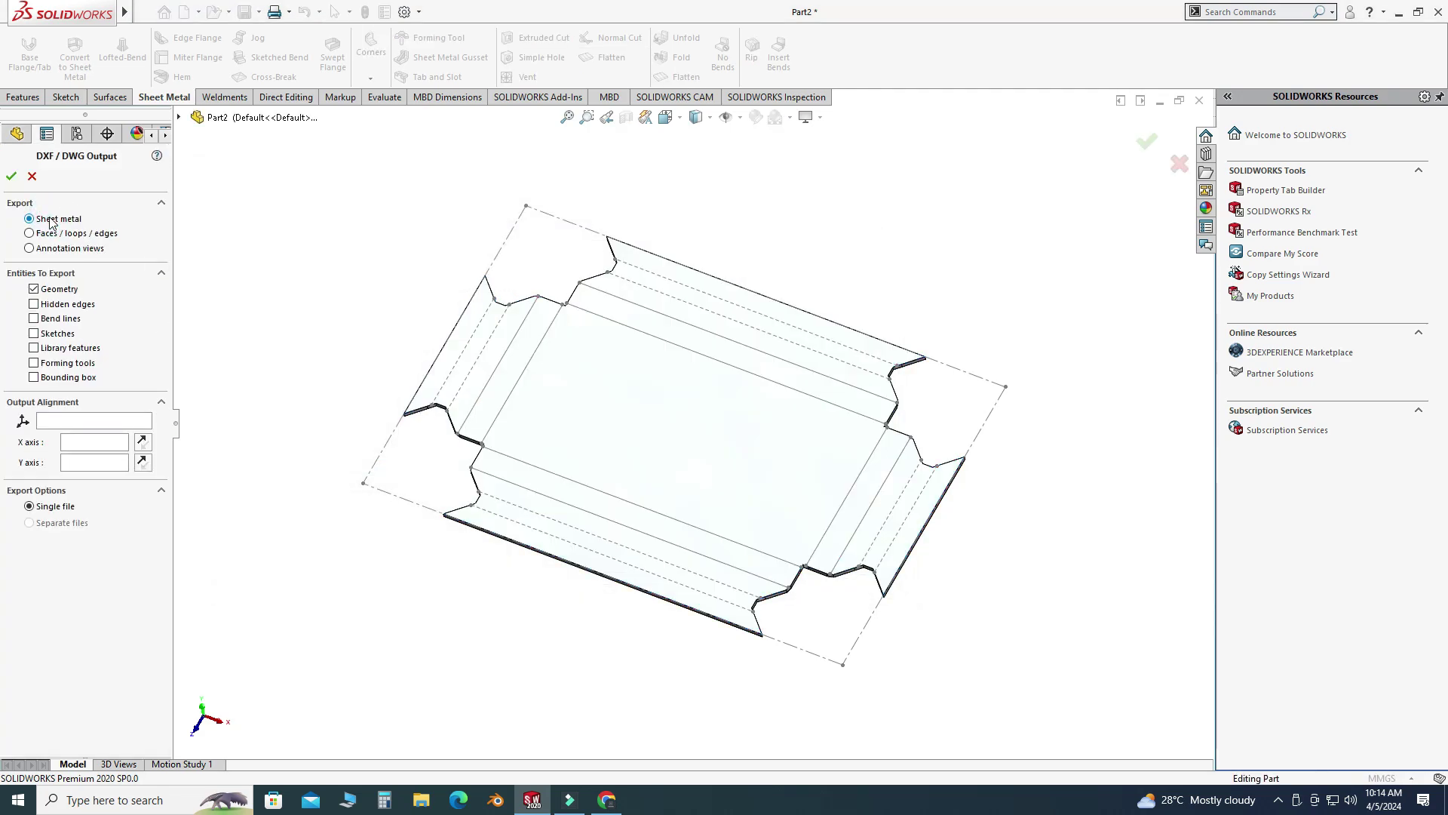
{"action": "left_click", "coordinate": [35, 323]}
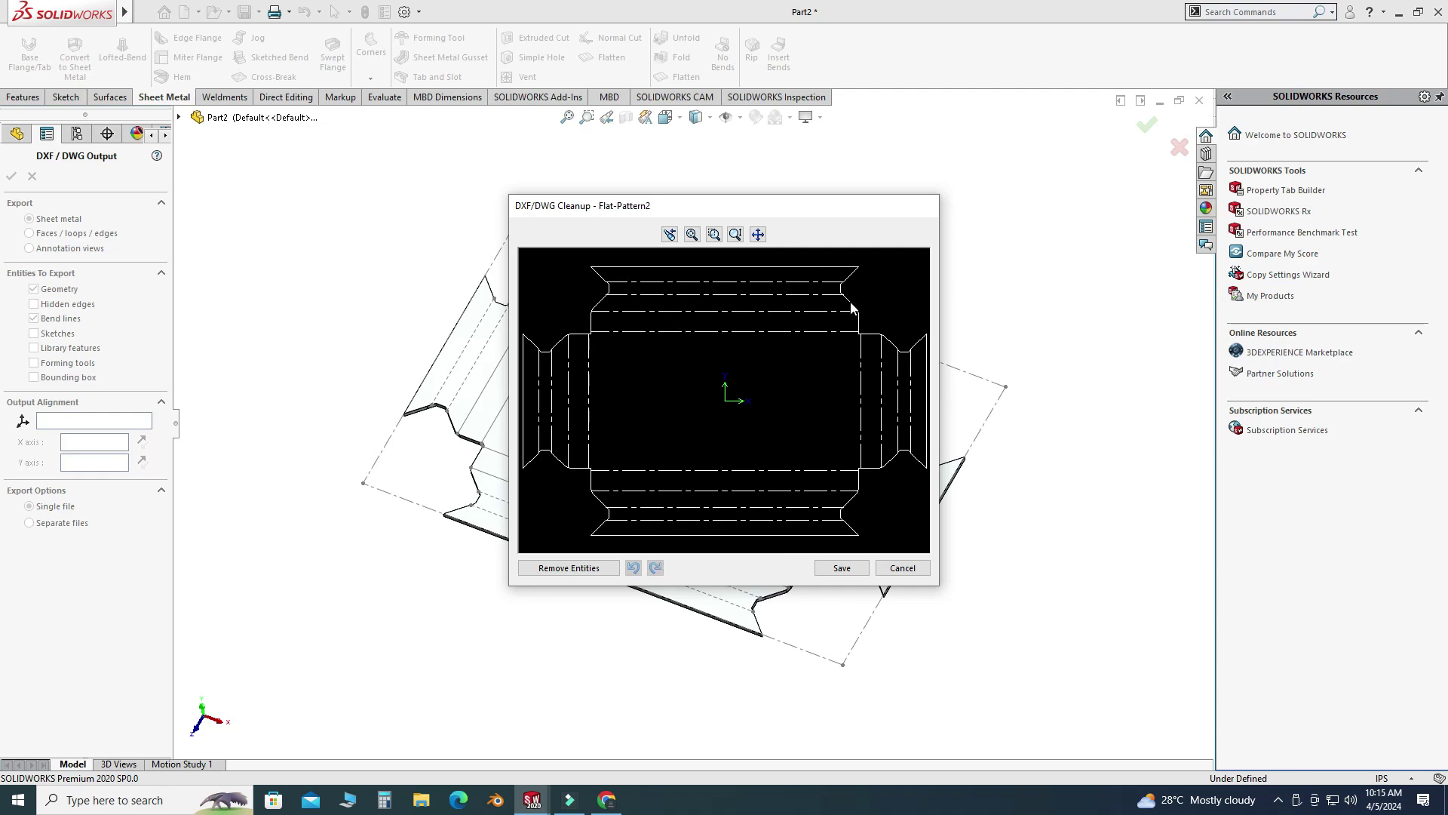
Save the cleaned-up DXF and show the folded tray at an isometric angle.
{"action": "left_click", "coordinate": [842, 567]}
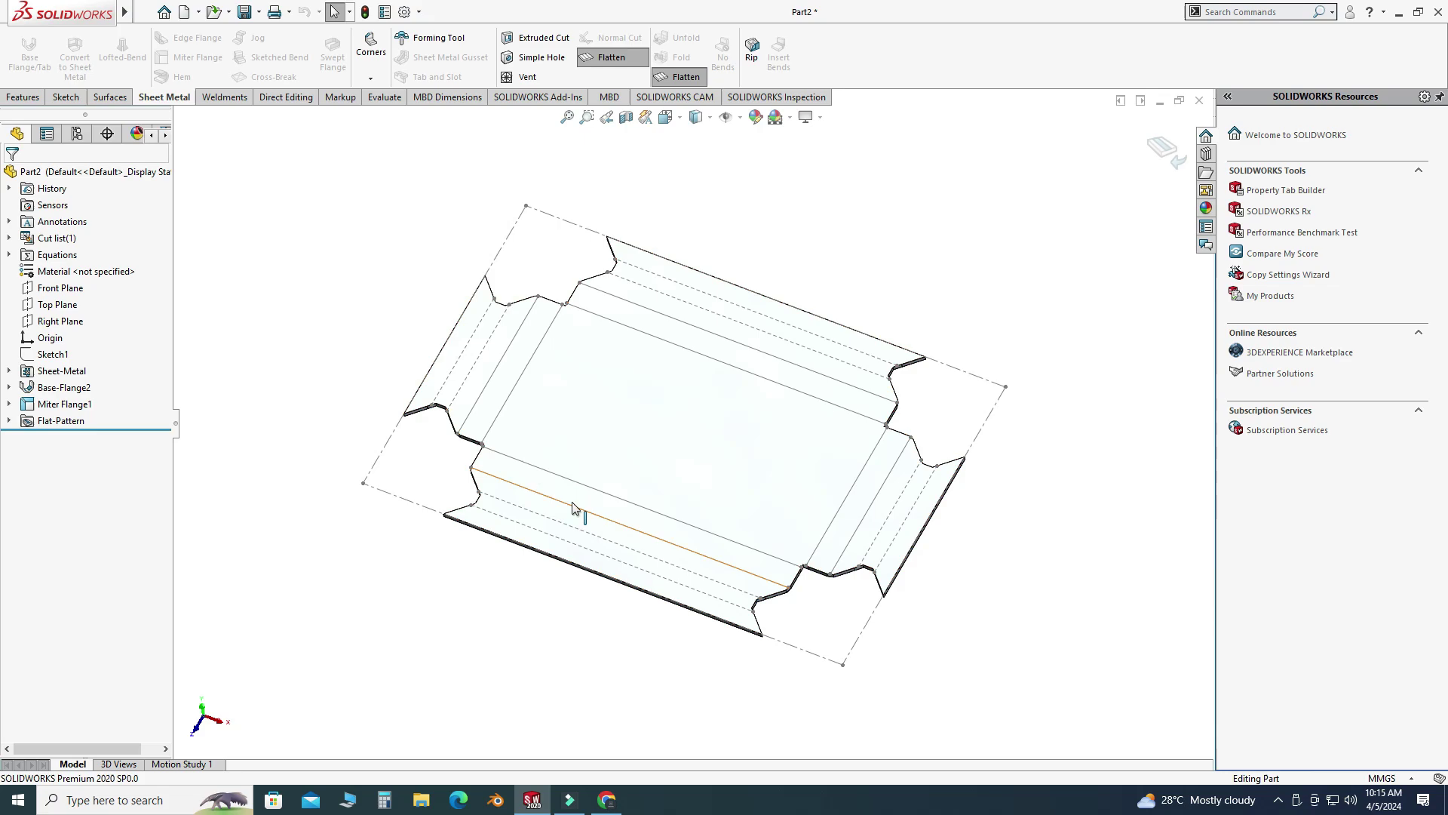
{"action": "middle_click_drag", "start_coordinate": [601, 420], "coordinate": [631, 391]}
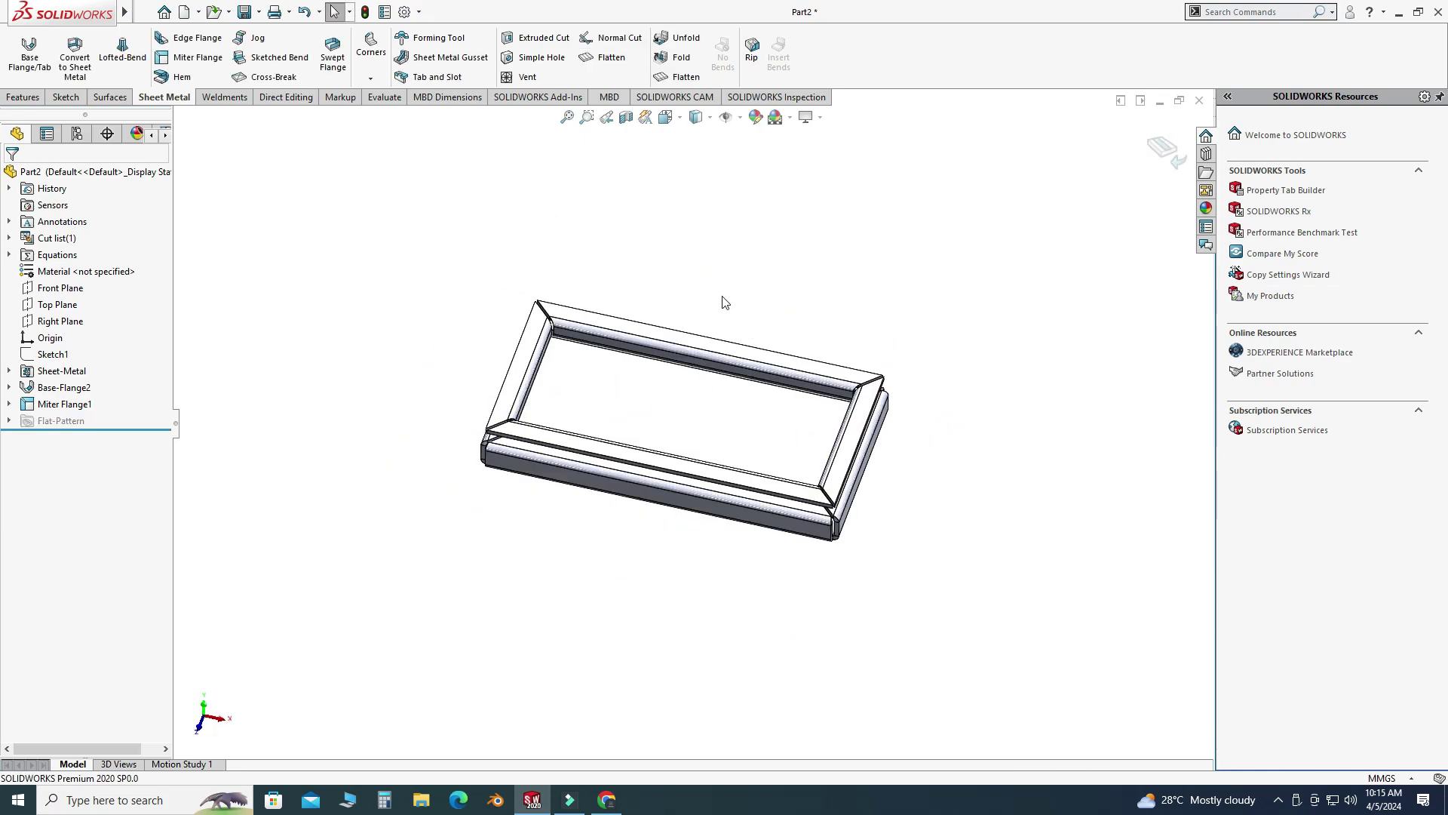
{"action": "middle_click_drag", "start_coordinate": [686, 378], "coordinate": [620, 207]}
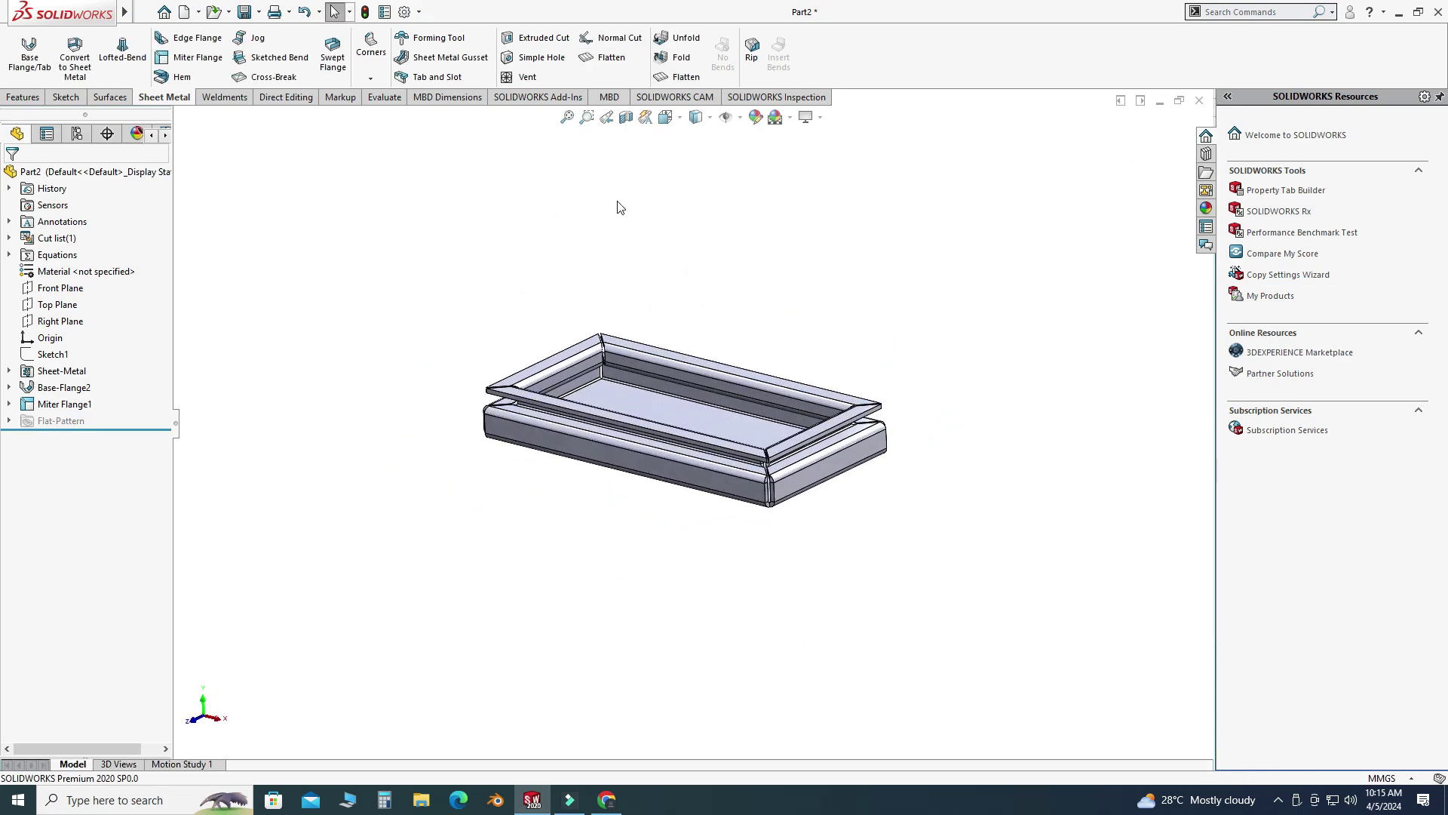
{"action": "left_click", "coordinate": [621, 119]}
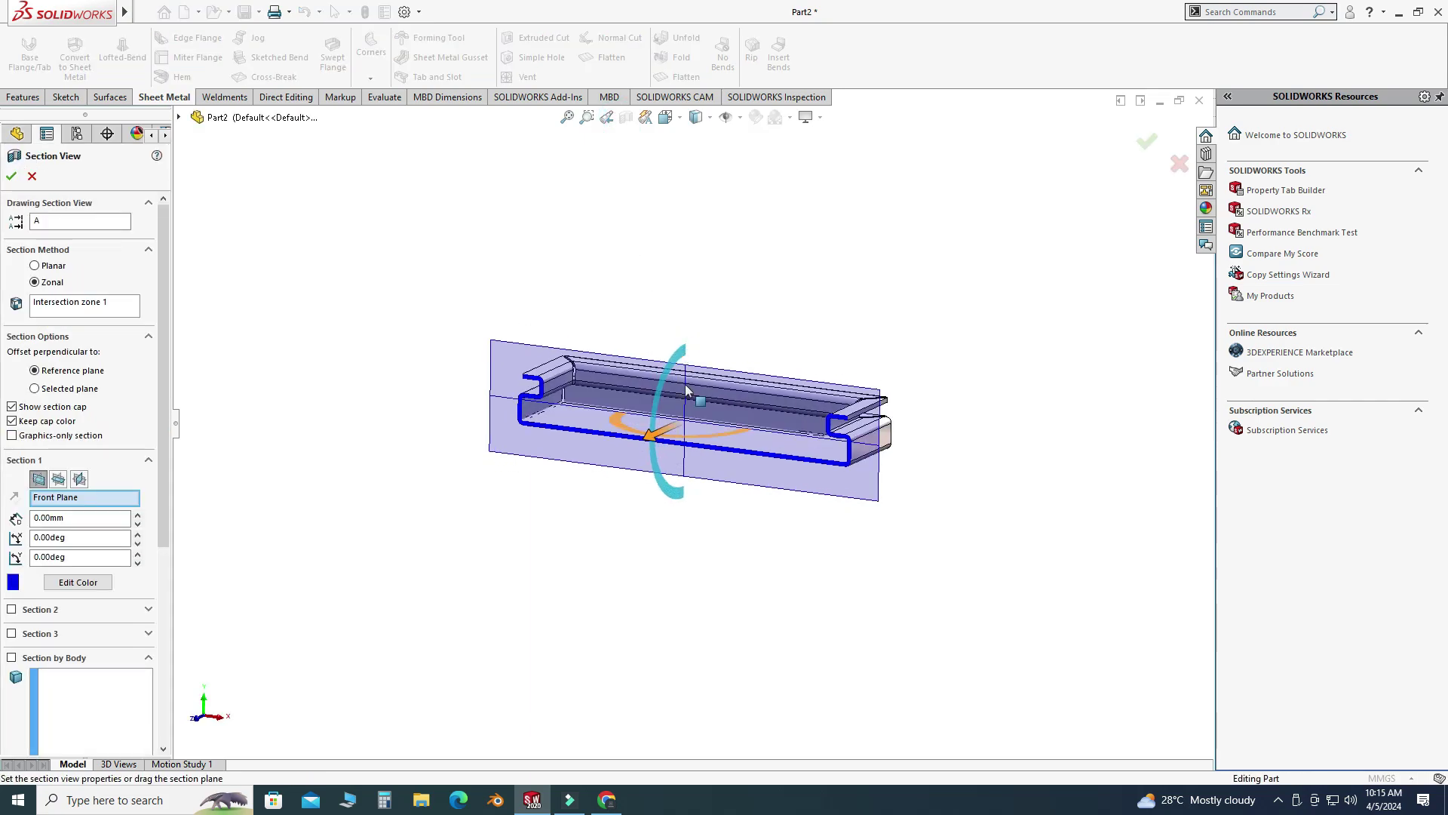
Create a two-plane section view: Front Plane cut at -14.00mm, second cut on the Right Plane.
{"action": "scroll", "coordinate": [686, 390], "scroll_direction": "down", "scroll_amount": 2}
{"action": "left_click_drag", "start_coordinate": [656, 464], "coordinate": [636, 422]}
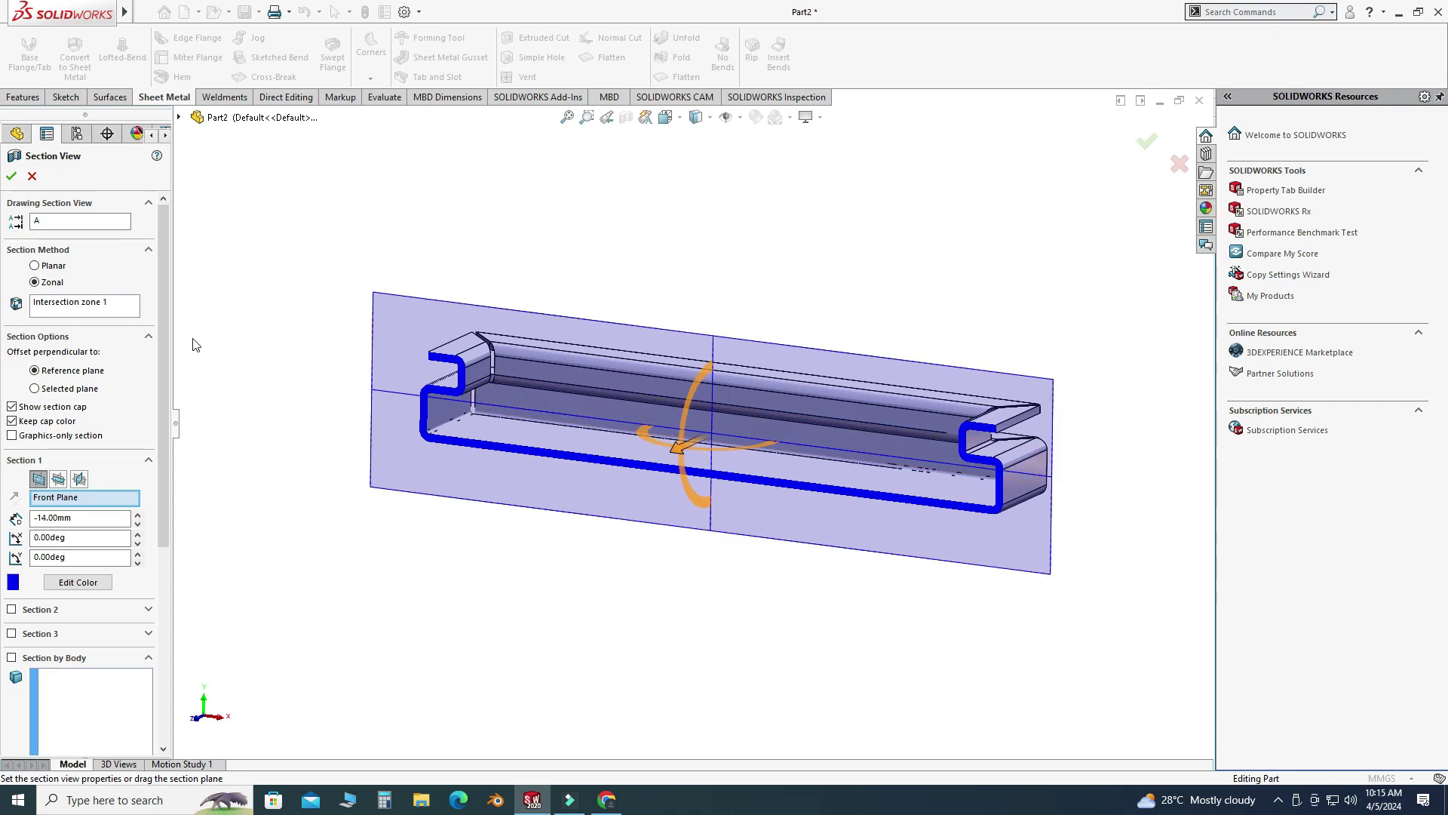
{"action": "scroll", "coordinate": [121, 362], "scroll_direction": "down", "scroll_amount": 3}
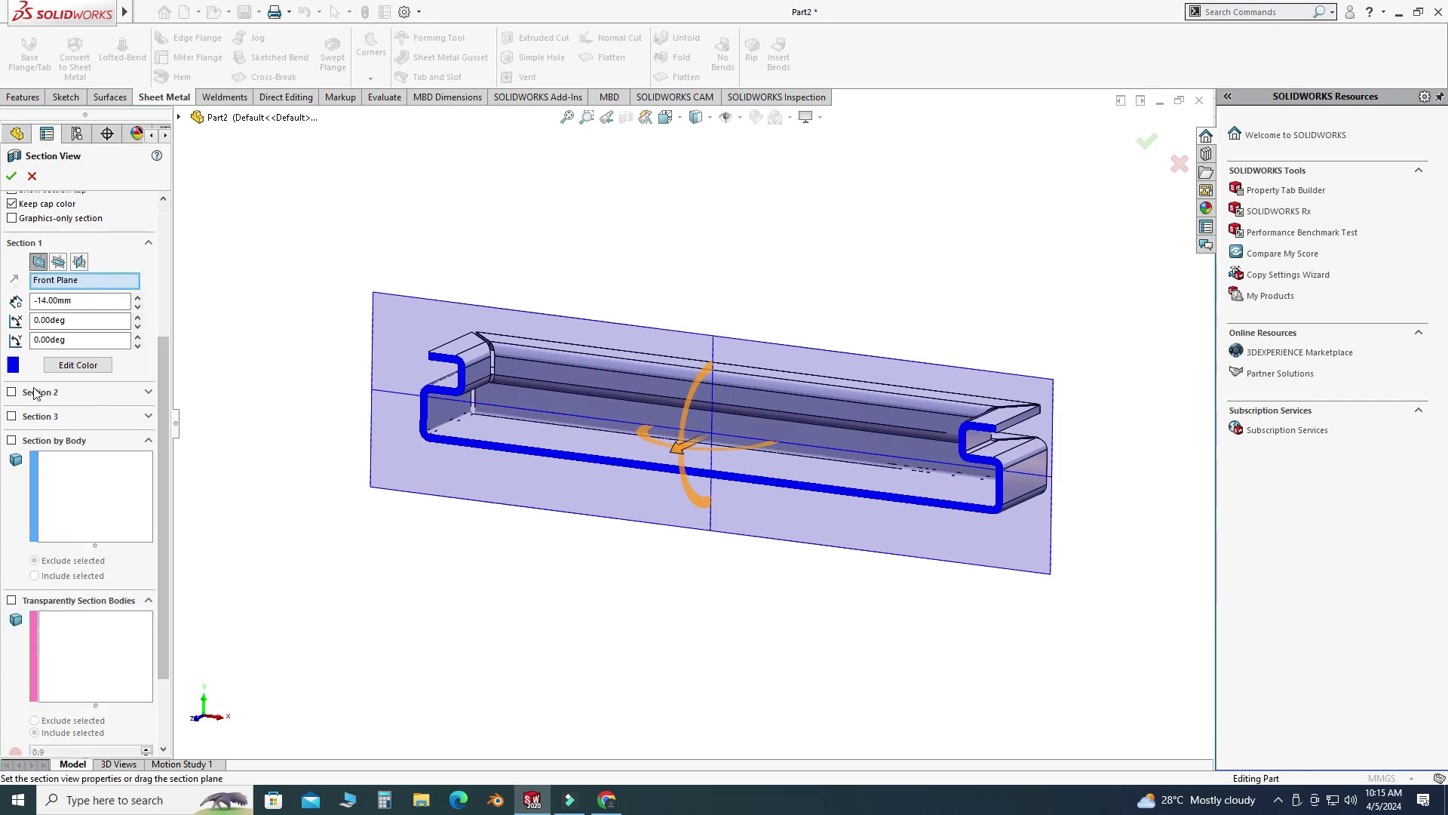
{"action": "left_click", "coordinate": [36, 394]}
{"action": "left_click", "coordinate": [79, 411]}
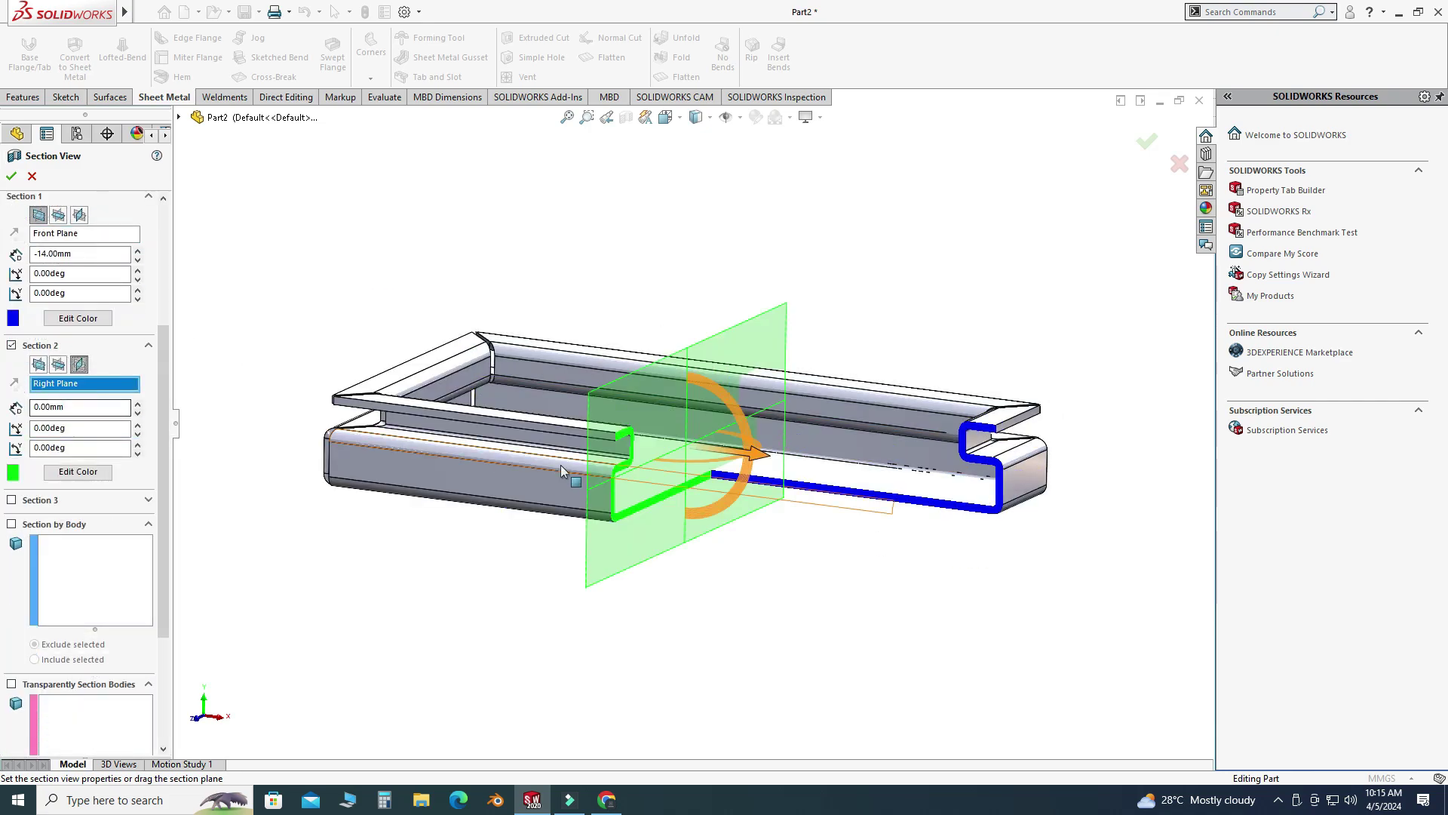
{"action": "left_click", "coordinate": [11, 176]}
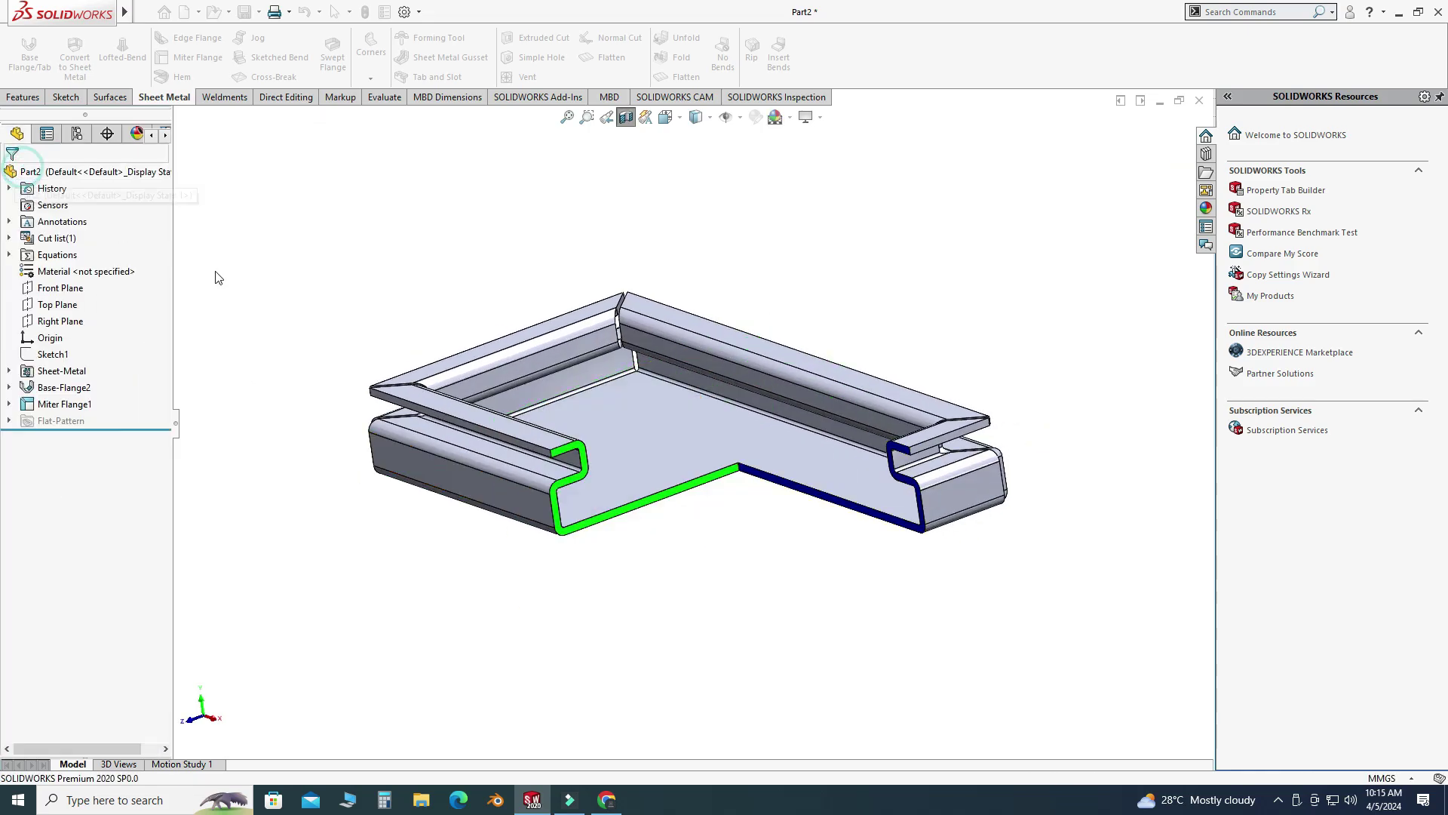